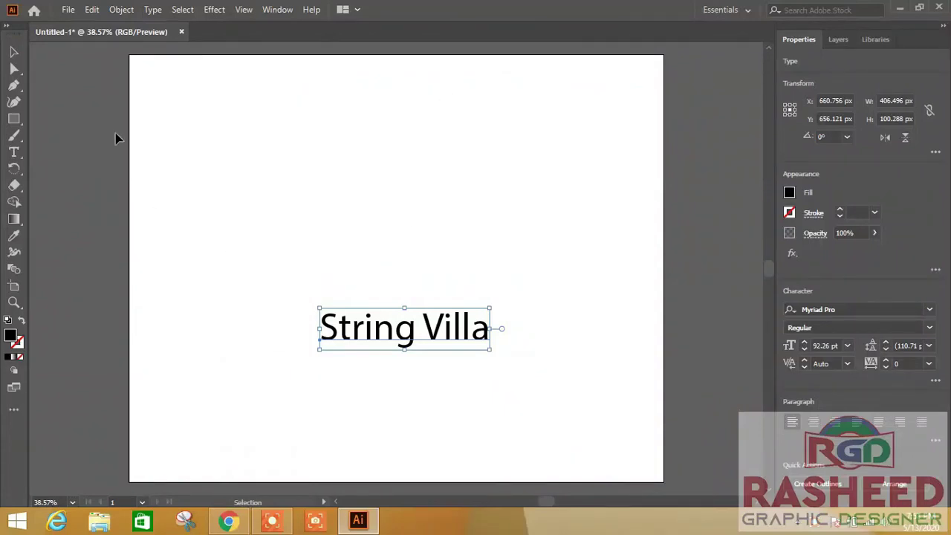
Switch to Essentials Classic and add a large SV, about 172 pt, at the upper left
left_click(746, 10)
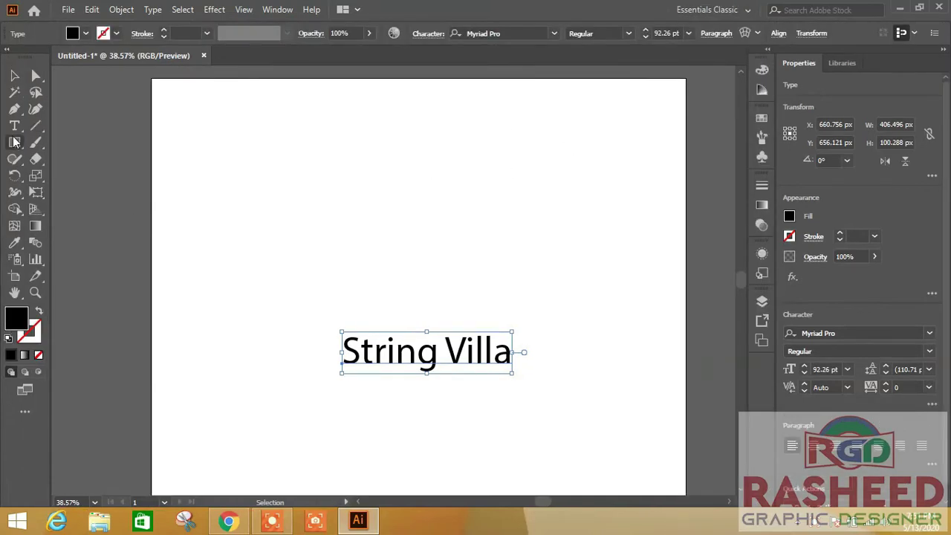
left_click(14, 125)
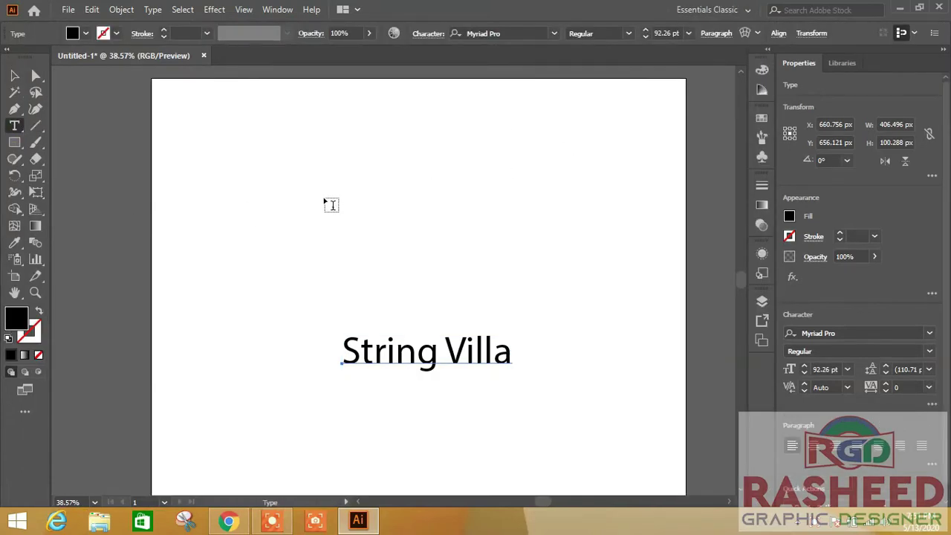
left_click(323, 196)
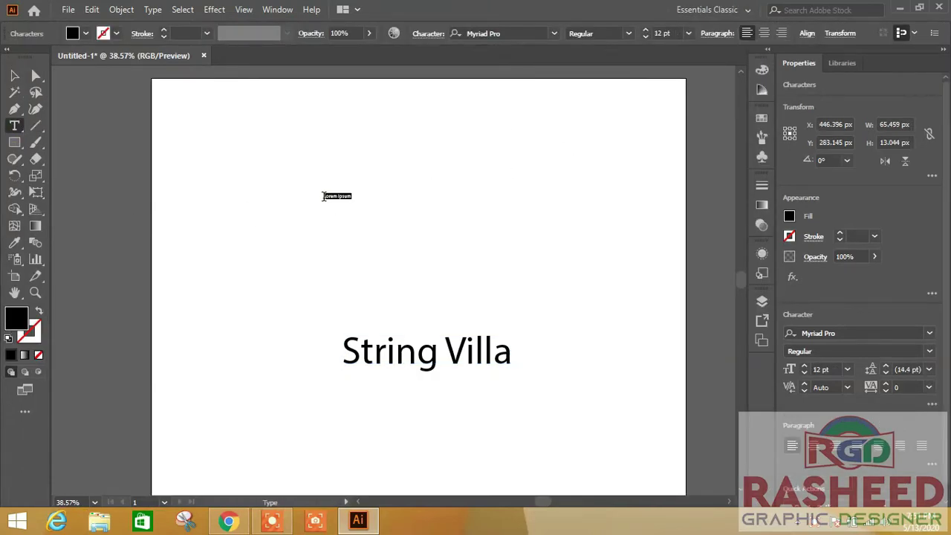
key("BackSpace")
type("SV")
left_click(15, 75)
left_click_drag(334, 202, 509, 314)
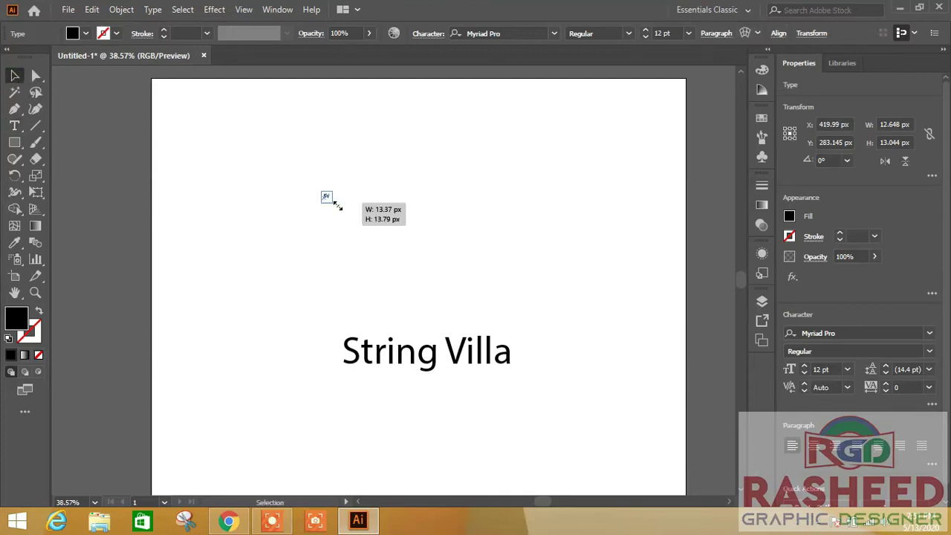
left_click_drag(387, 242, 308, 207)
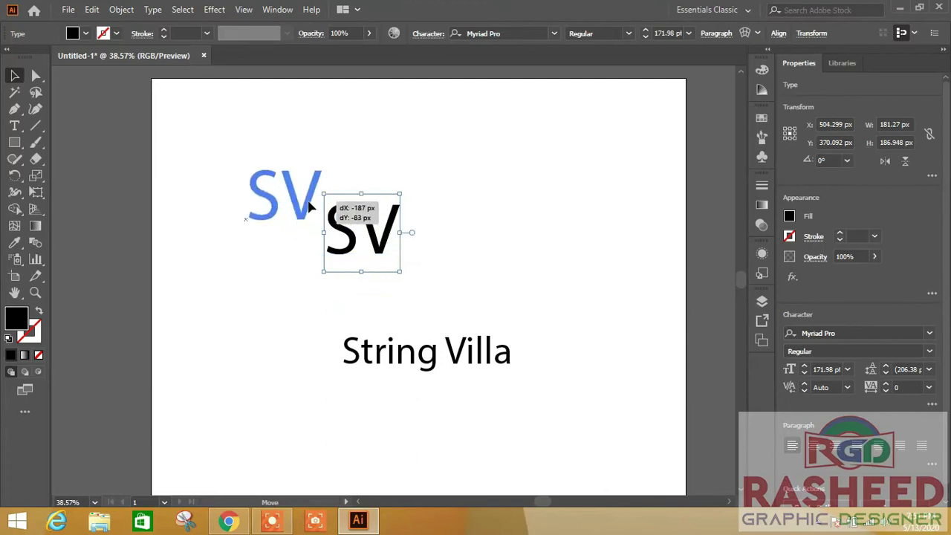
Set the SV in NasalizationRg-Regular and move it down-left above String Villa
left_click(555, 34)
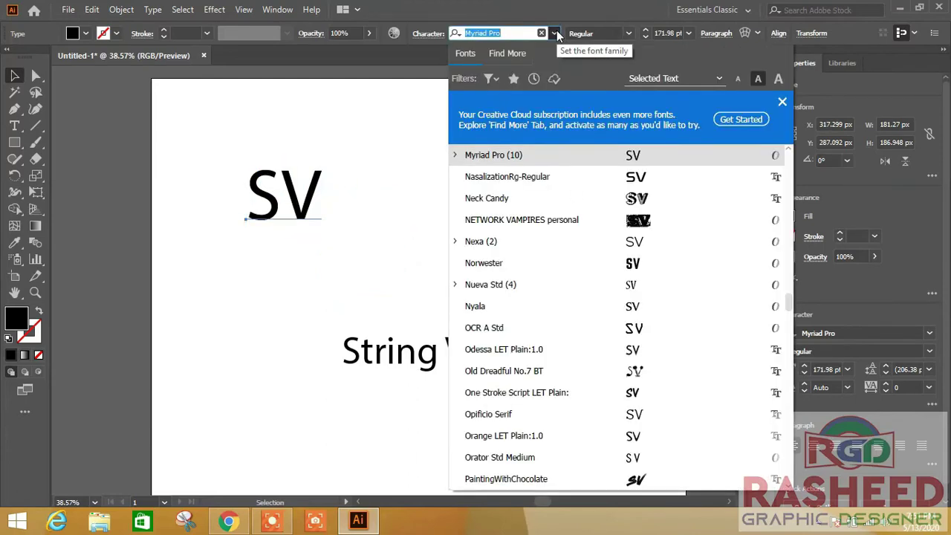
key("Down")
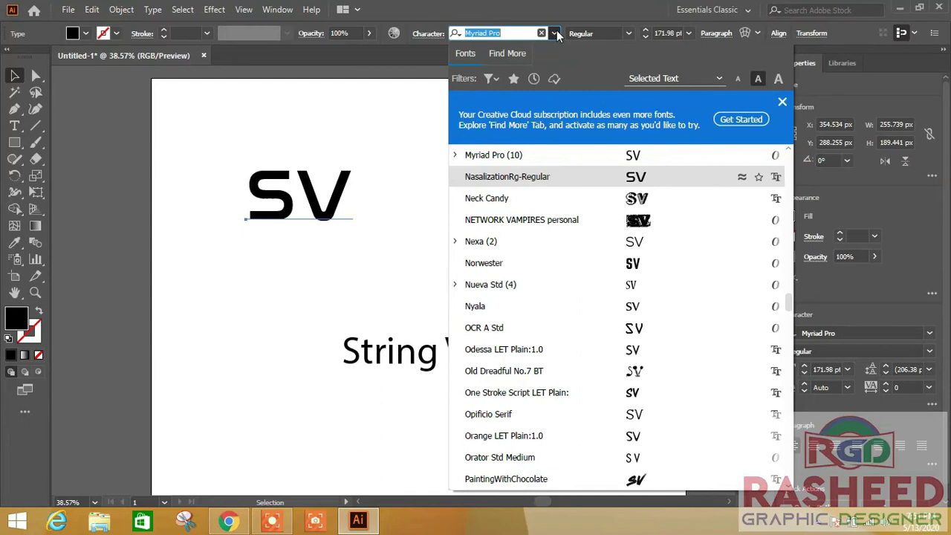
key("Return")
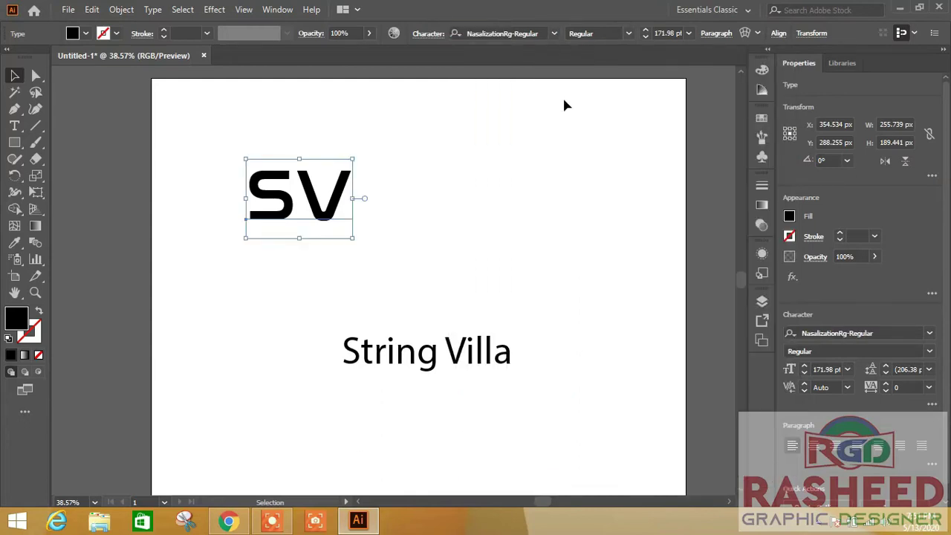
left_click_drag(348, 206, 286, 250)
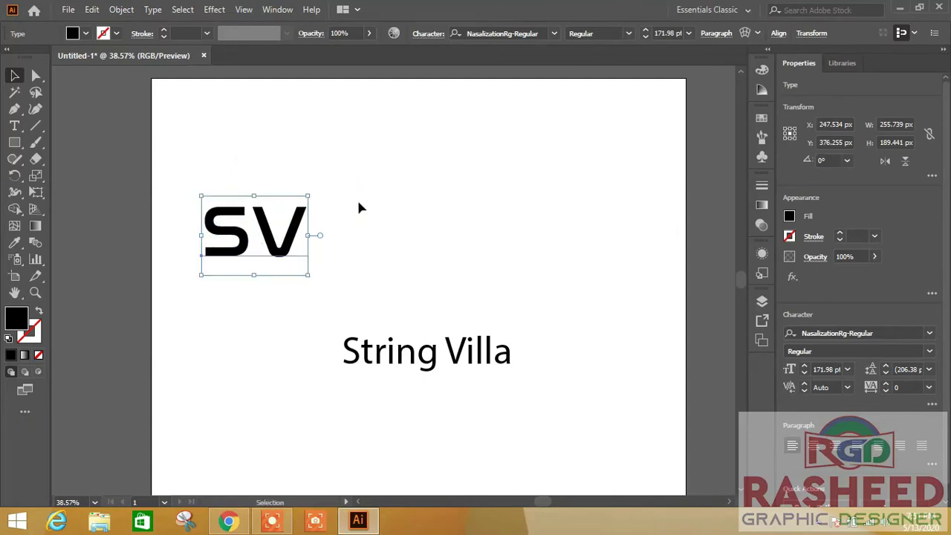
left_click(357, 204)
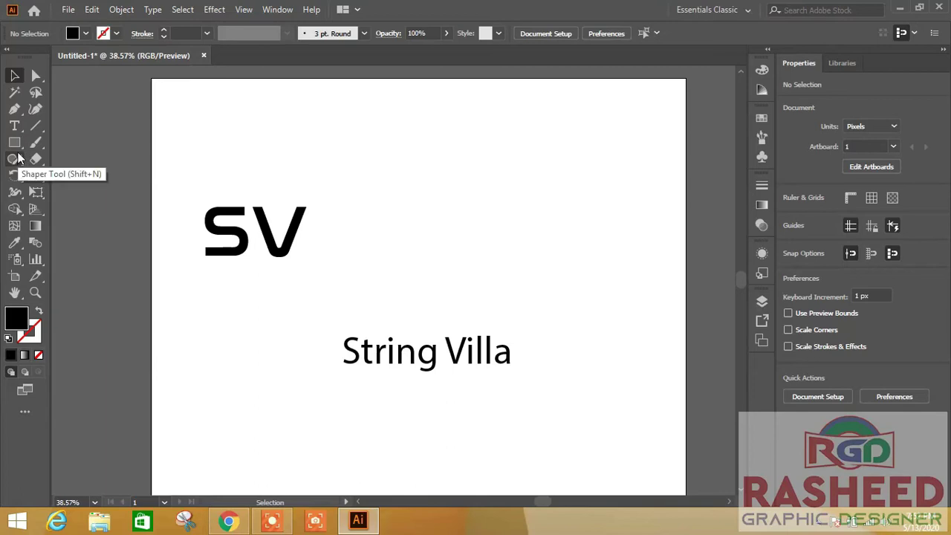
Draw a curved Pen path rising from the top of the V and over to the right
left_click(14, 108)
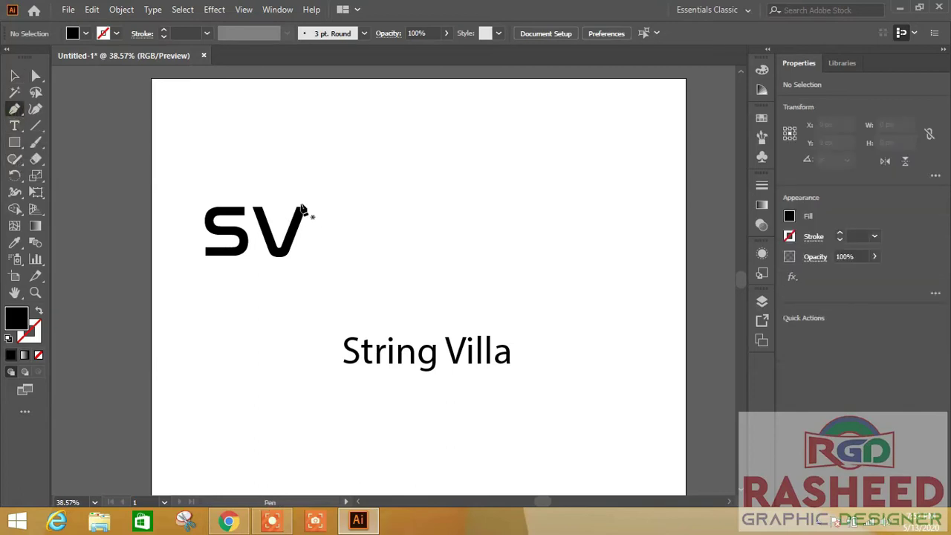
left_click(300, 204)
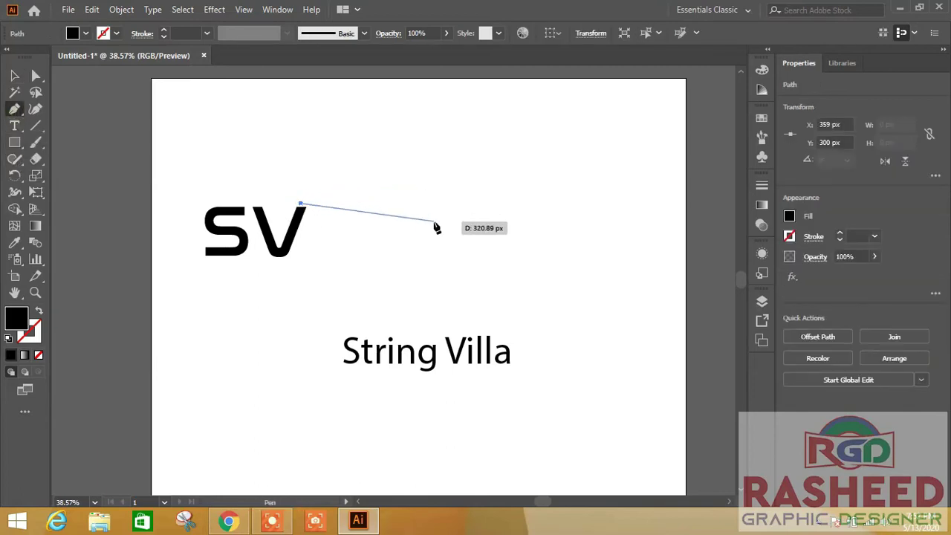
mouse_move(441, 202)
left_mouse_down()
mouse_move(555, 260)
mouse_move(536, 276)
left_mouse_up()
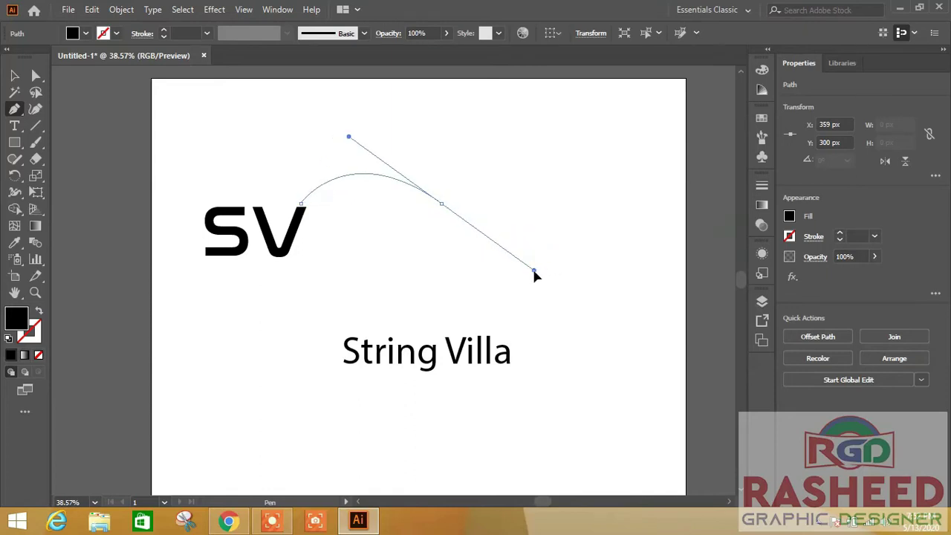
left_click(496, 268)
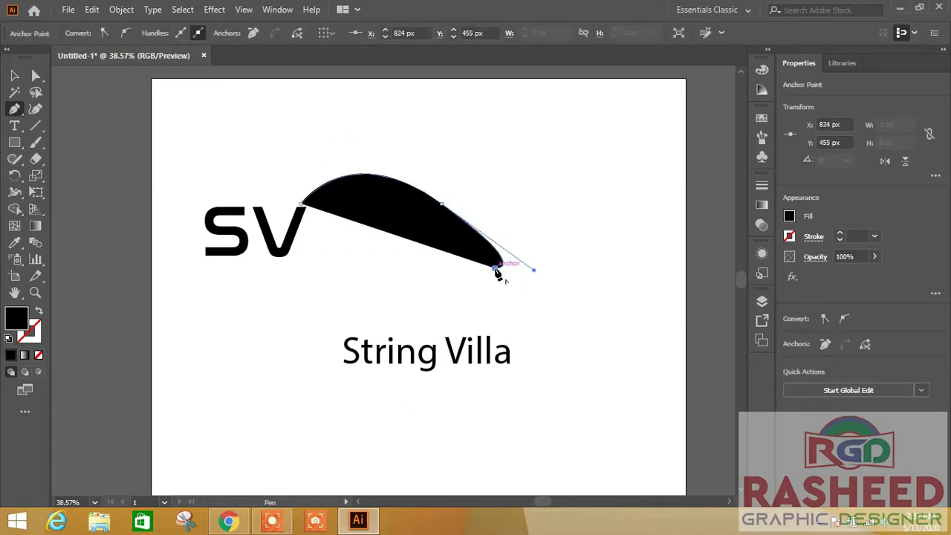
key("ctrl+z")
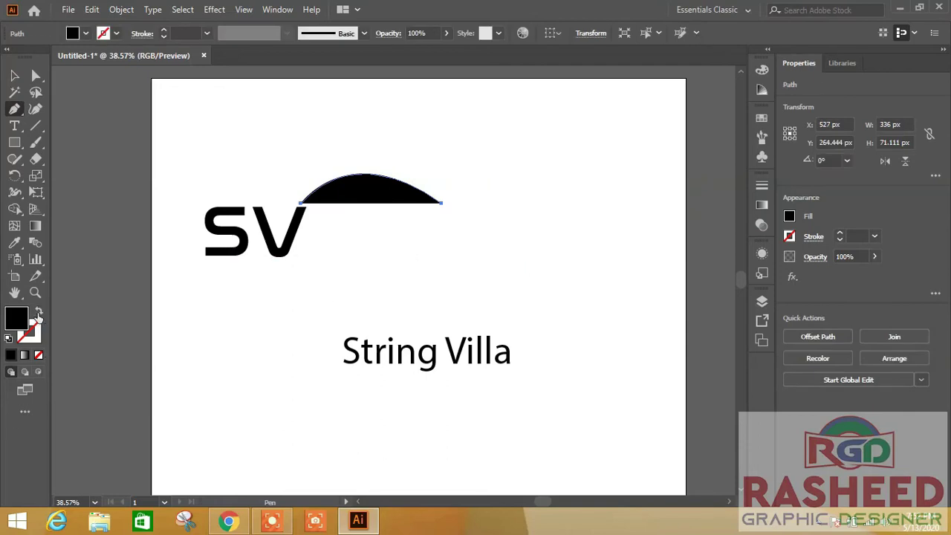
Make the arc an unfilled 7 pt black stroke and move String Villa beside SV
left_click(38, 312)
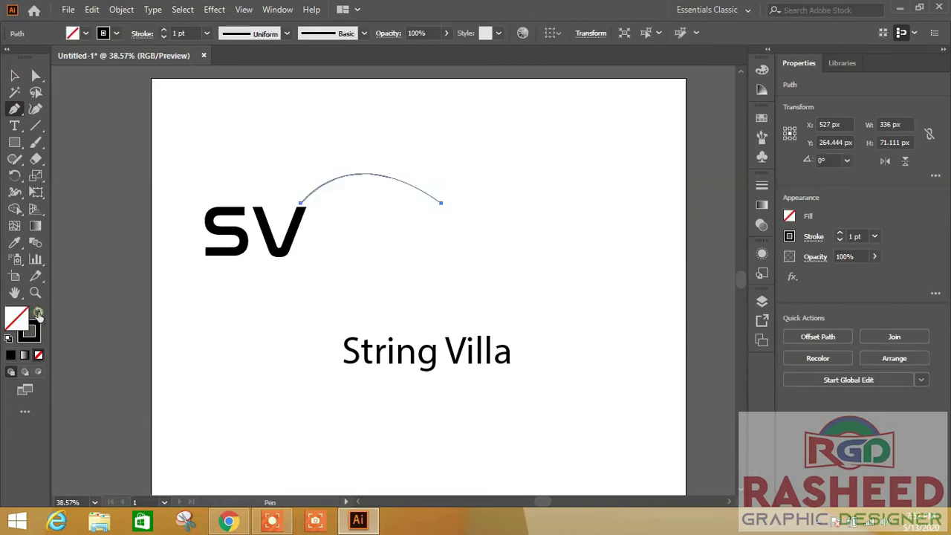
left_click(164, 30)
left_click(164, 30)
left_click(164, 30)
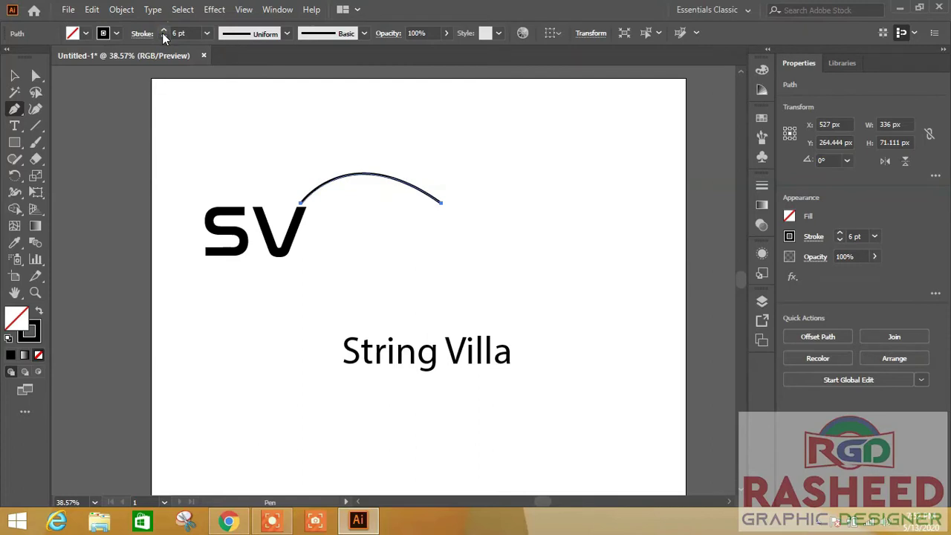
left_click(14, 76)
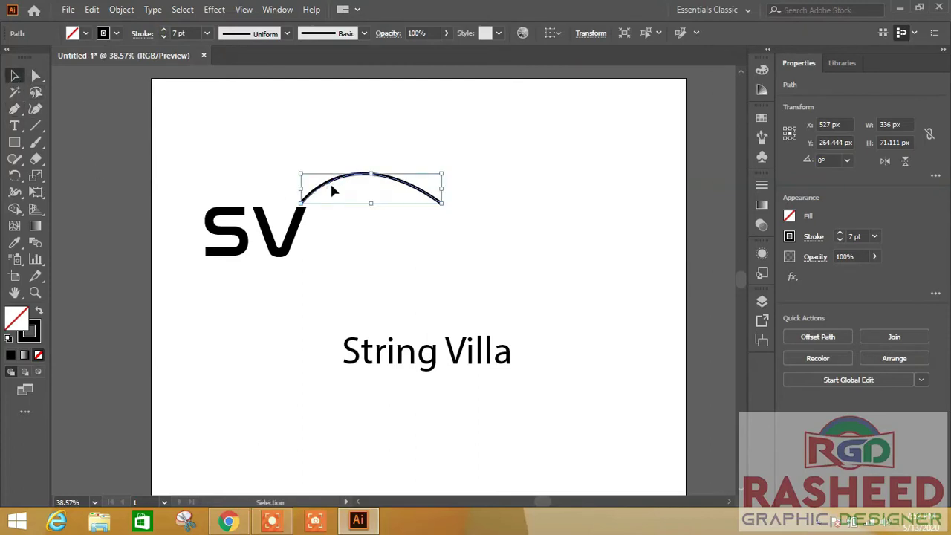
left_click_drag(332, 191, 333, 191)
mouse_move(419, 353)
left_mouse_down()
mouse_move(388, 234)
mouse_move(390, 252)
left_mouse_up()
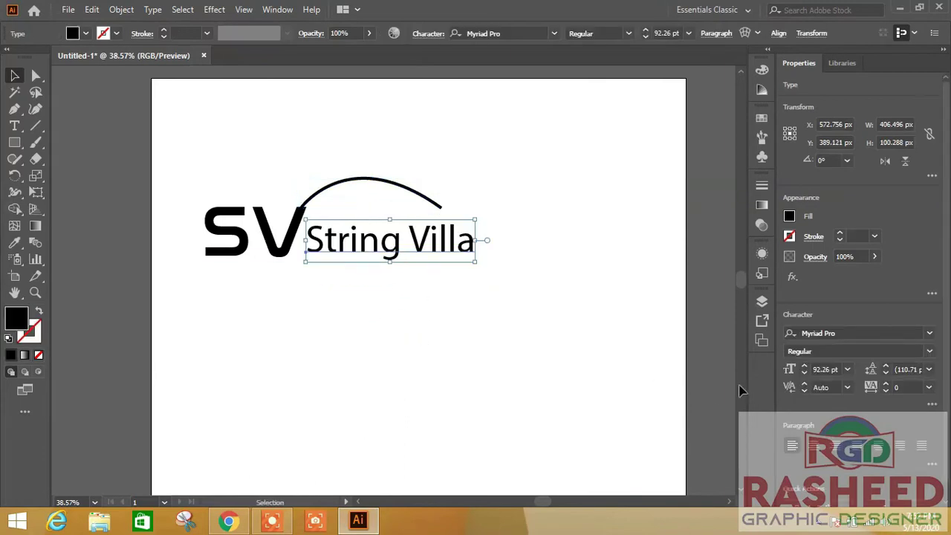
Step the String Villa font size up to 124 pt to match the SV height
left_click(805, 366)
left_click(805, 366)
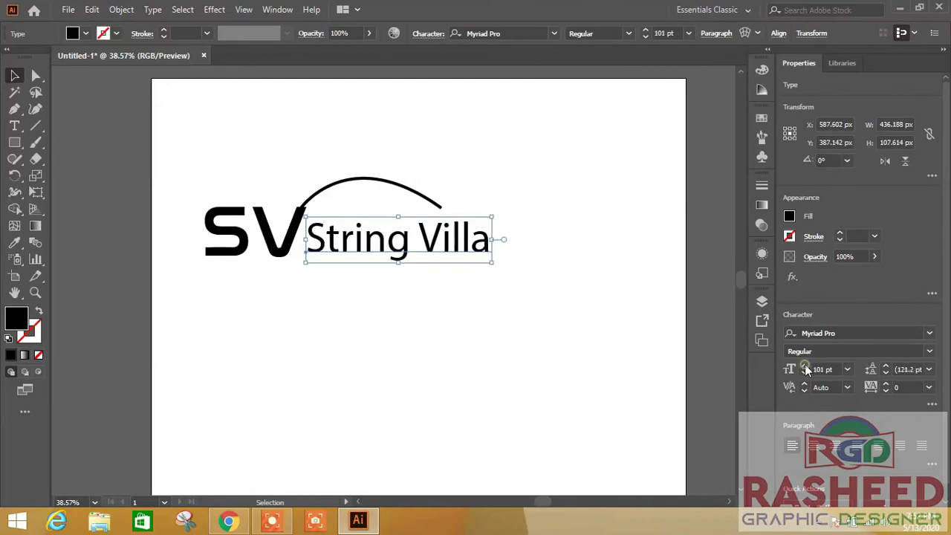
left_click(805, 366)
left_click(805, 366)
left_click(805, 366)
left_click(805, 367)
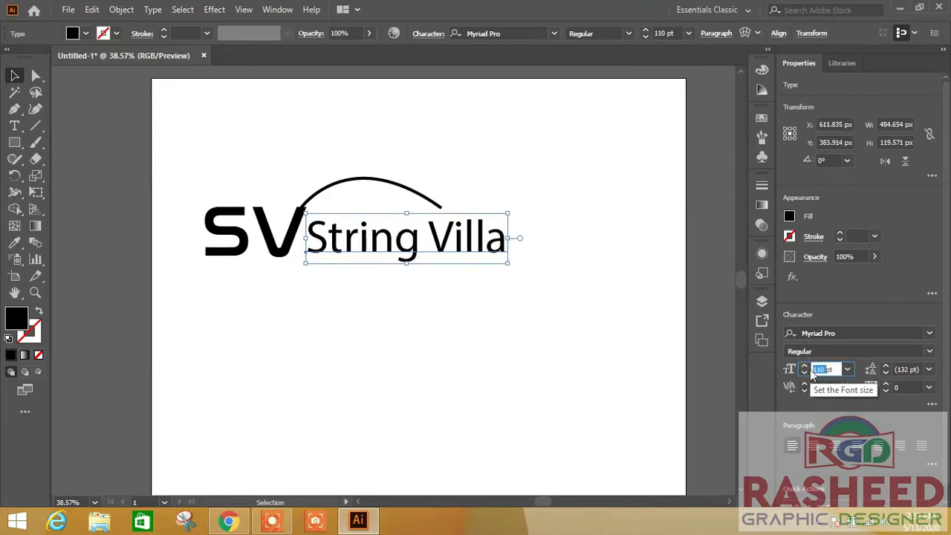
left_click(805, 367)
left_click(805, 366)
left_click(805, 366)
left_click(805, 366)
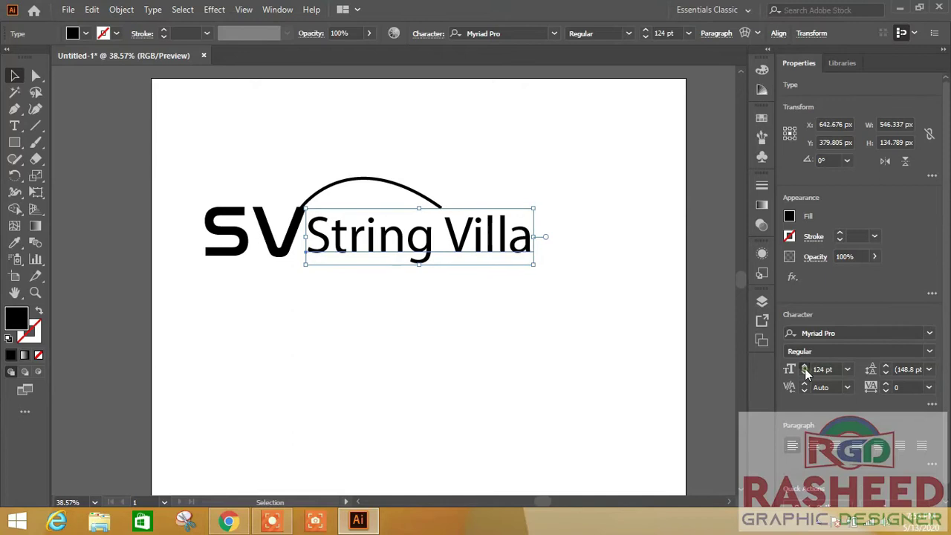
left_click(520, 391)
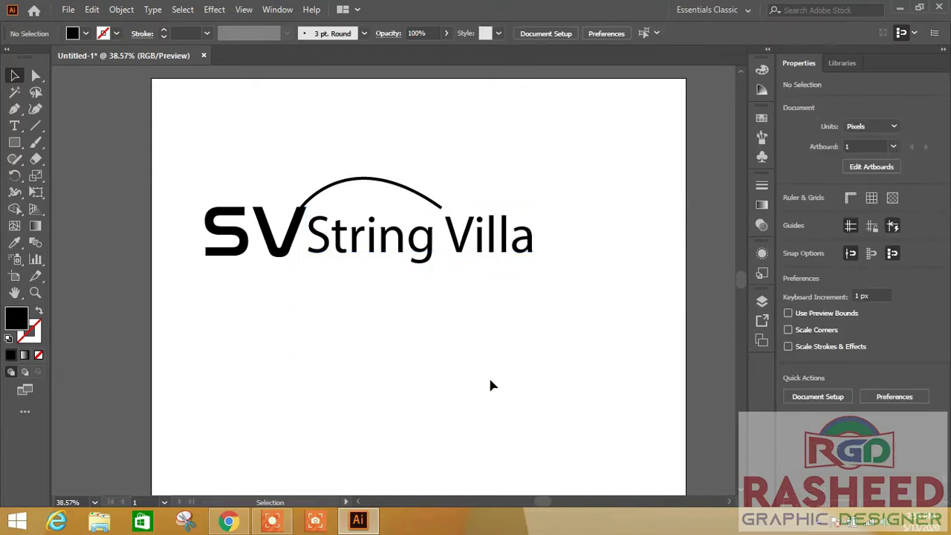
Use the Width tool to slim the arc's left end
left_click(314, 196)
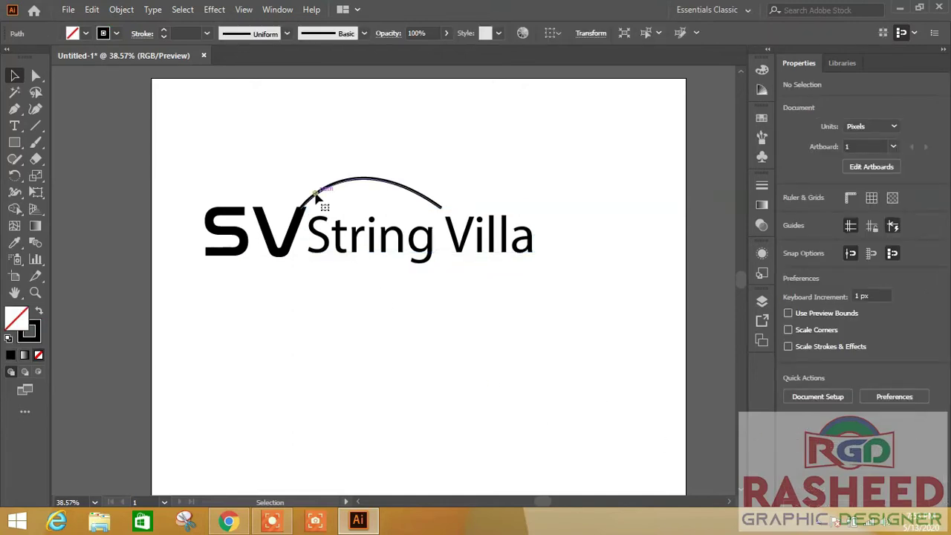
key("shift+w")
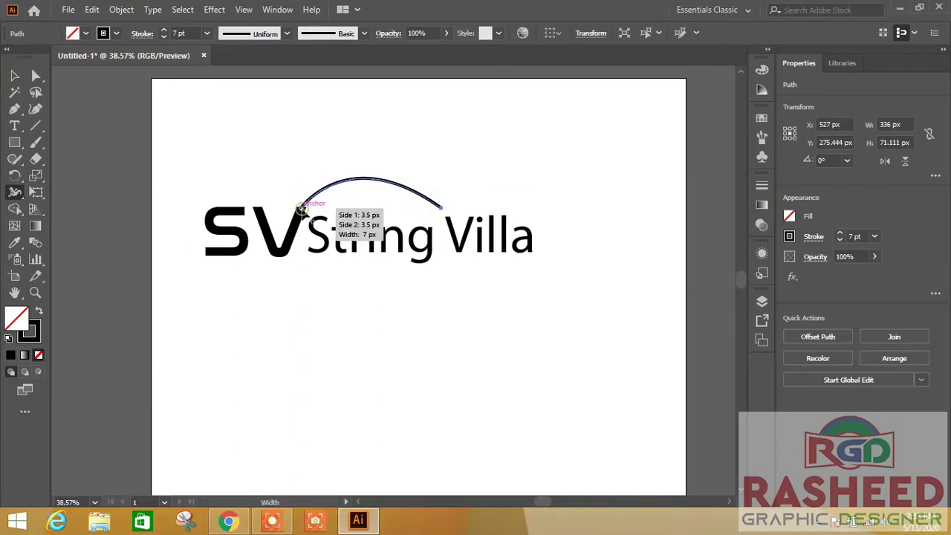
mouse_move(302, 208)
left_mouse_down()
mouse_move(307, 215)
mouse_move(303, 205)
left_mouse_up()
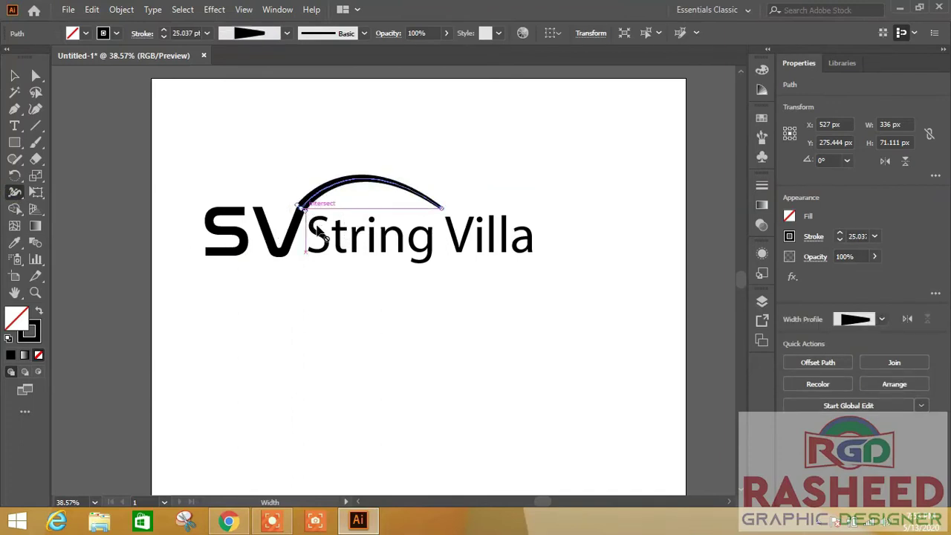
key("ctrl")
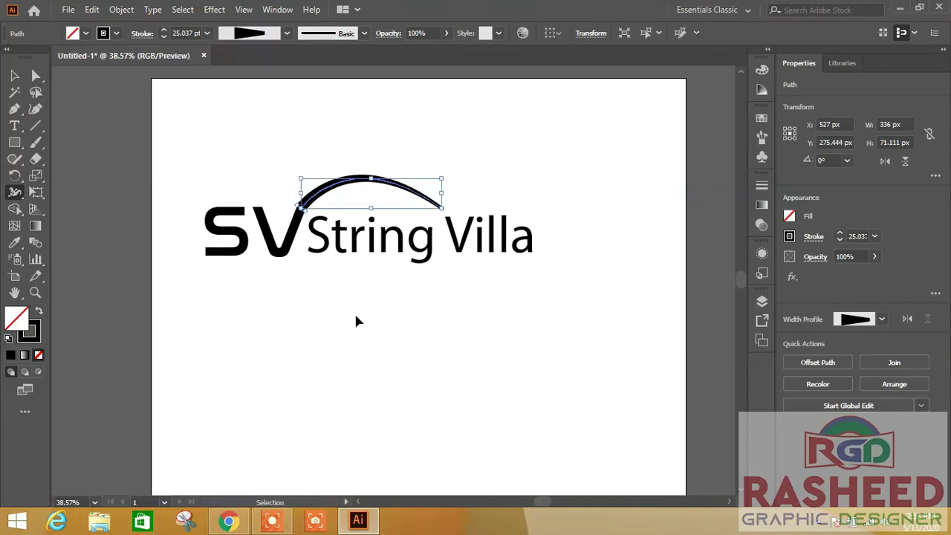
key("ctrl+minus")
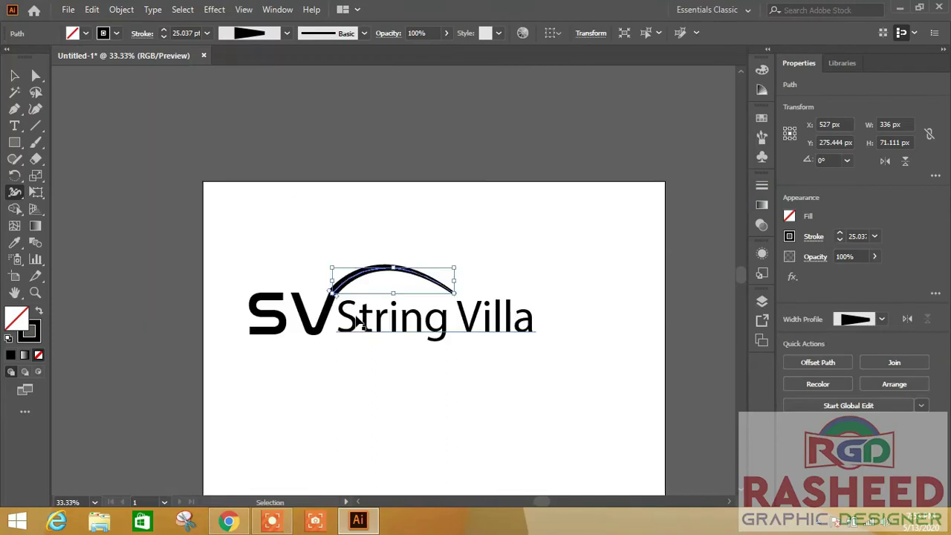
key("ctrl+plus")
key("ctrl+plus")
key("ctrl+plus")
key("ctrl+plus")
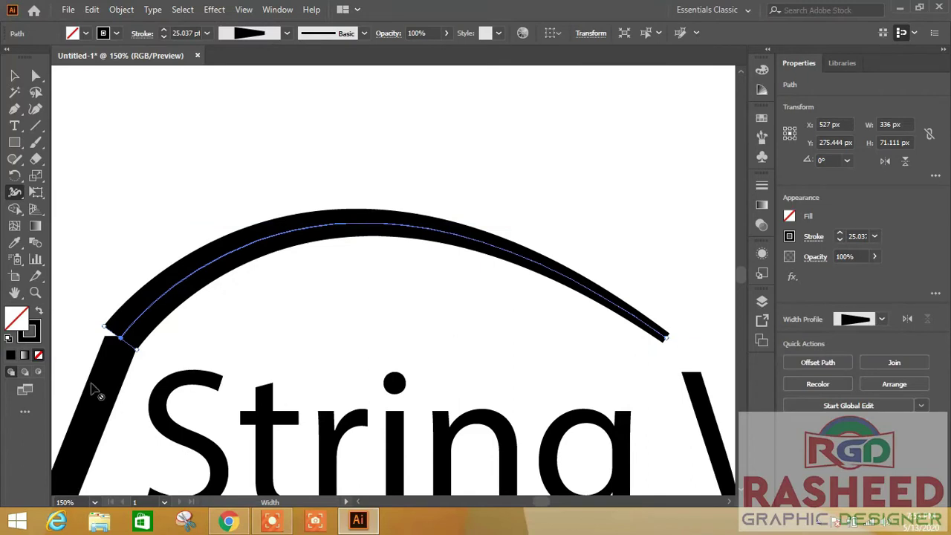
left_click_drag(94, 391, 251, 310)
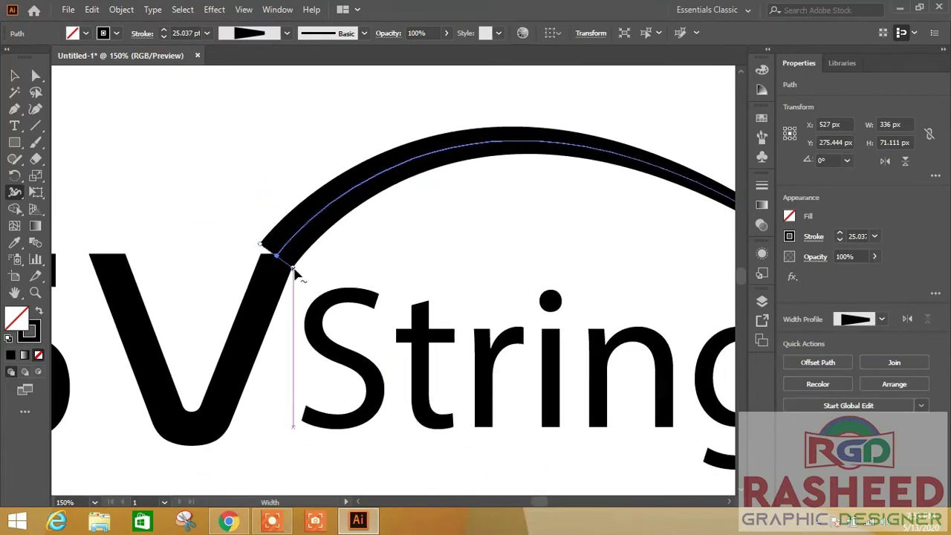
left_click_drag(294, 272, 294, 277)
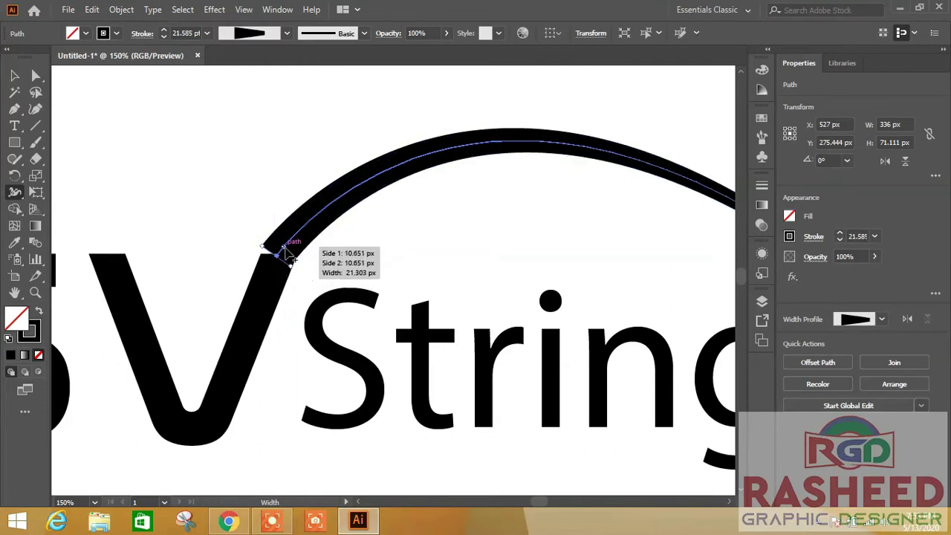
Taper the arc's right end to a fine point
scroll(547, 240, "right", 5)
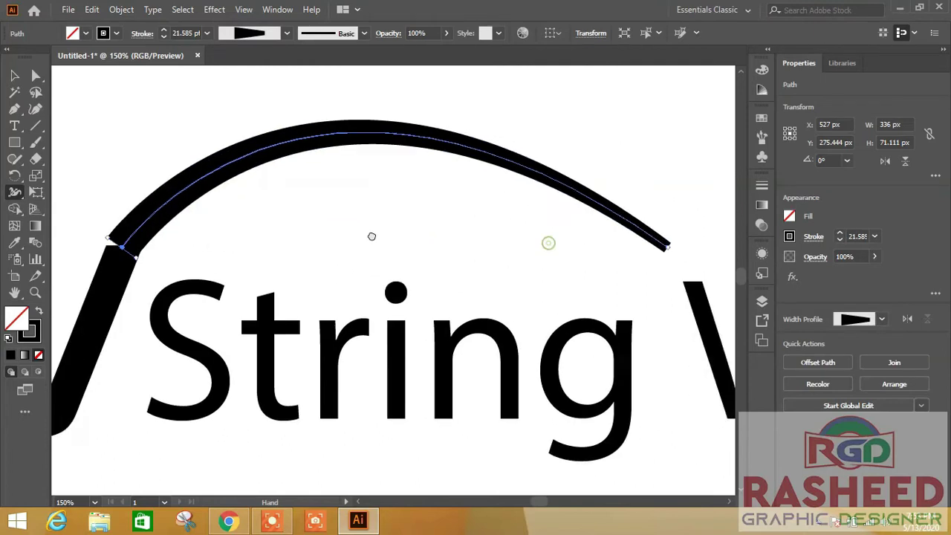
scroll(499, 240, "right", 2)
left_click_drag(555, 243, 557, 249)
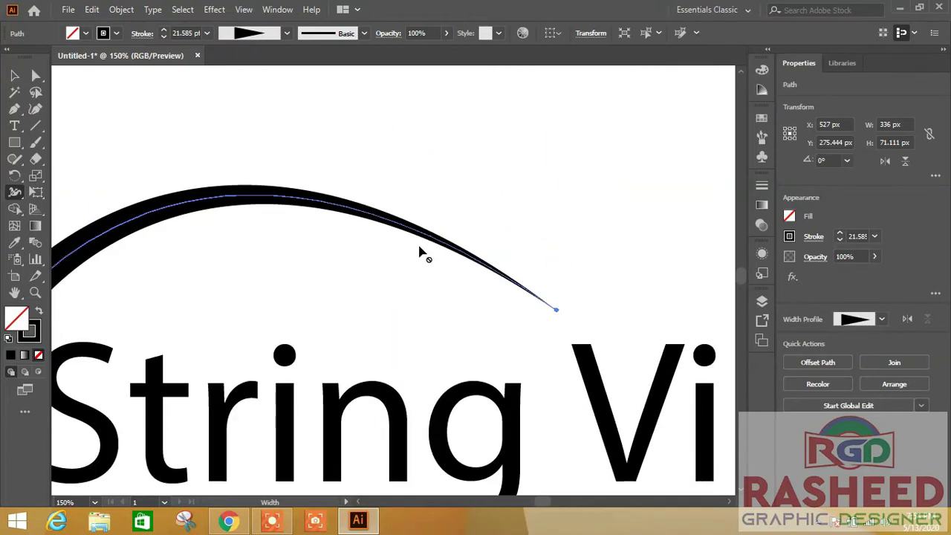
mouse_move(361, 290)
left_mouse_down()
mouse_move(531, 210)
mouse_move(522, 228)
left_mouse_up()
Nudge the arc down onto the V and narrow its left end to about 17.8 pt
left_click(14, 75)
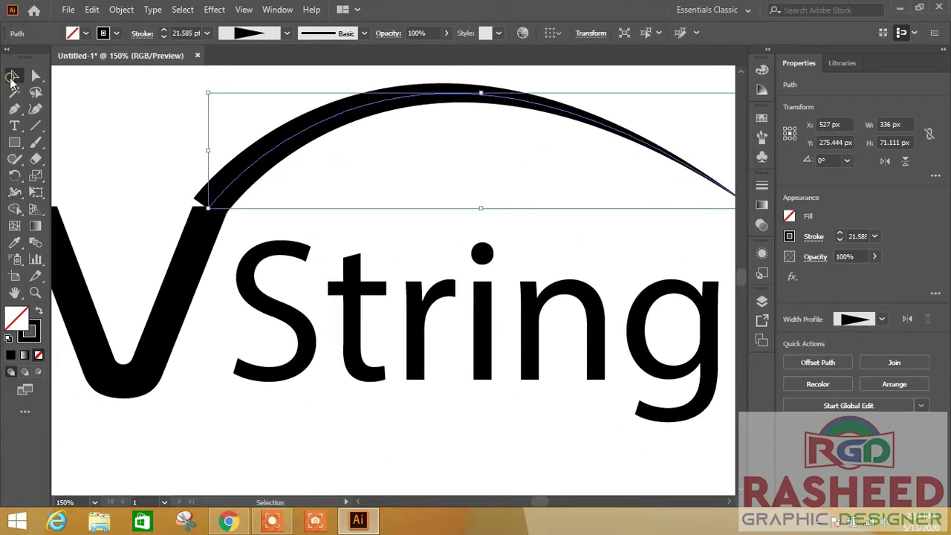
left_click_drag(278, 154, 280, 167)
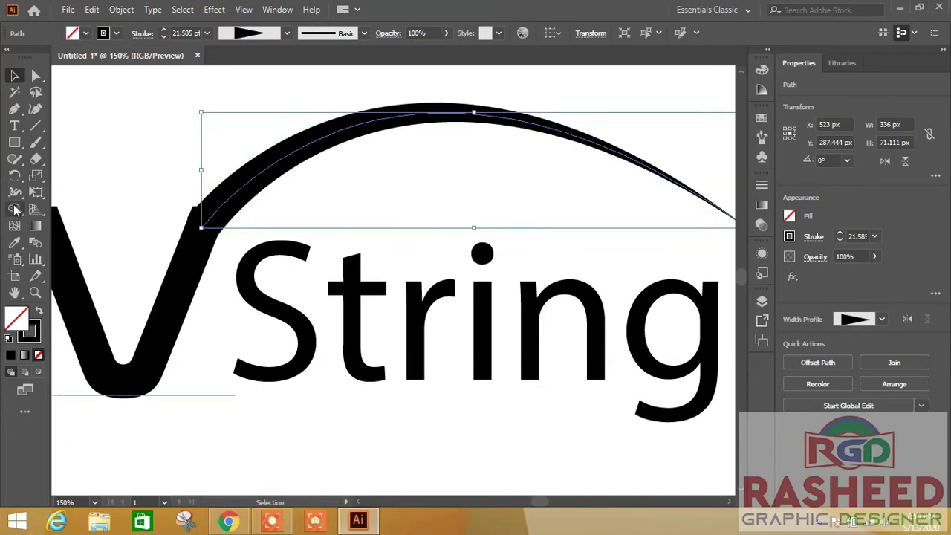
left_click(14, 209)
left_click(15, 191)
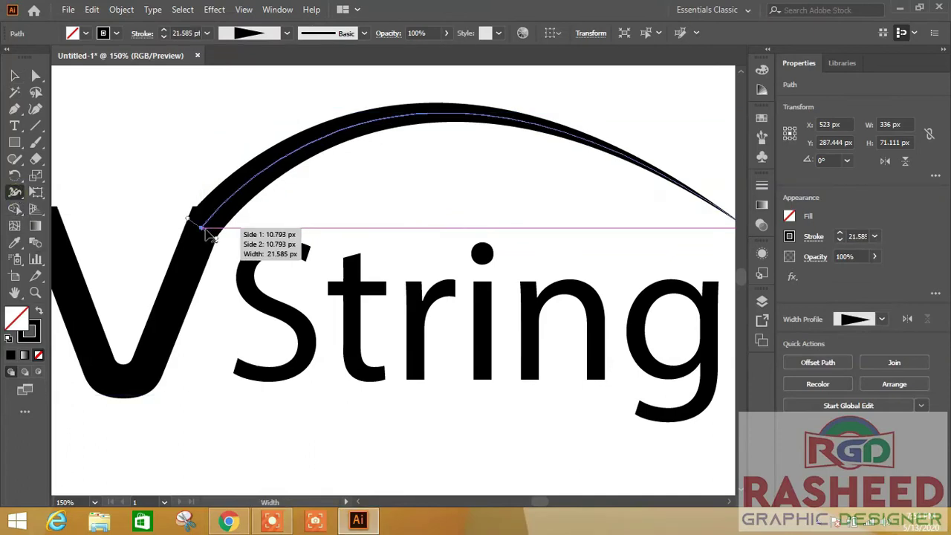
left_click_drag(215, 241, 221, 243)
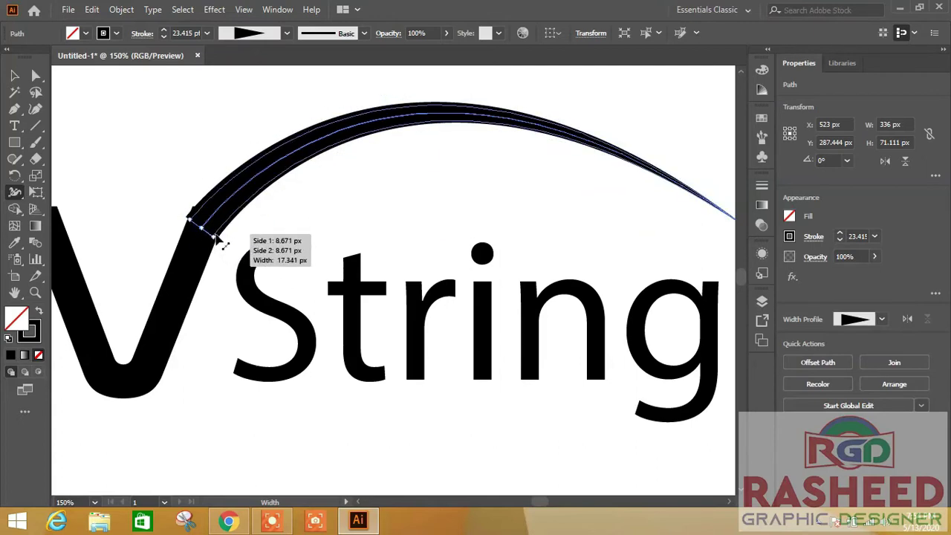
left_click_drag(221, 242, 223, 245)
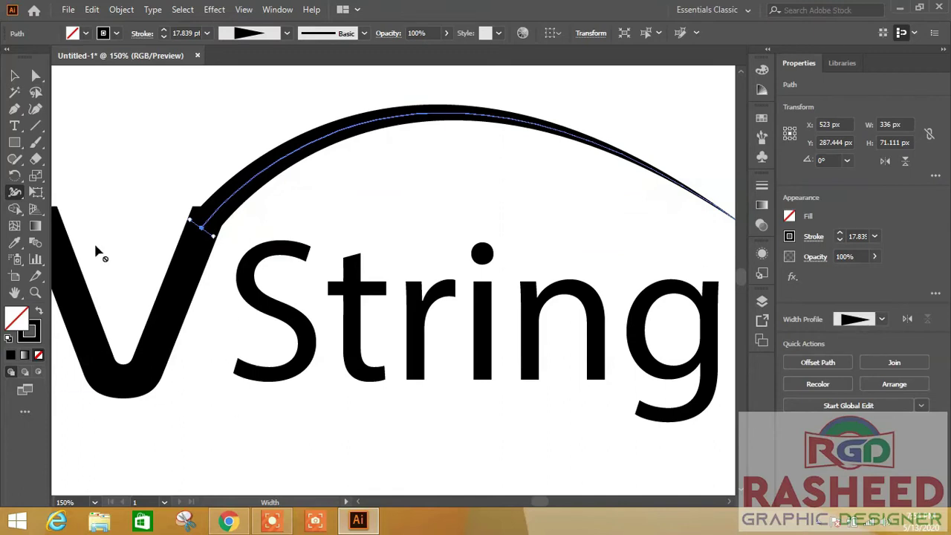
key("v")
left_click(96, 145)
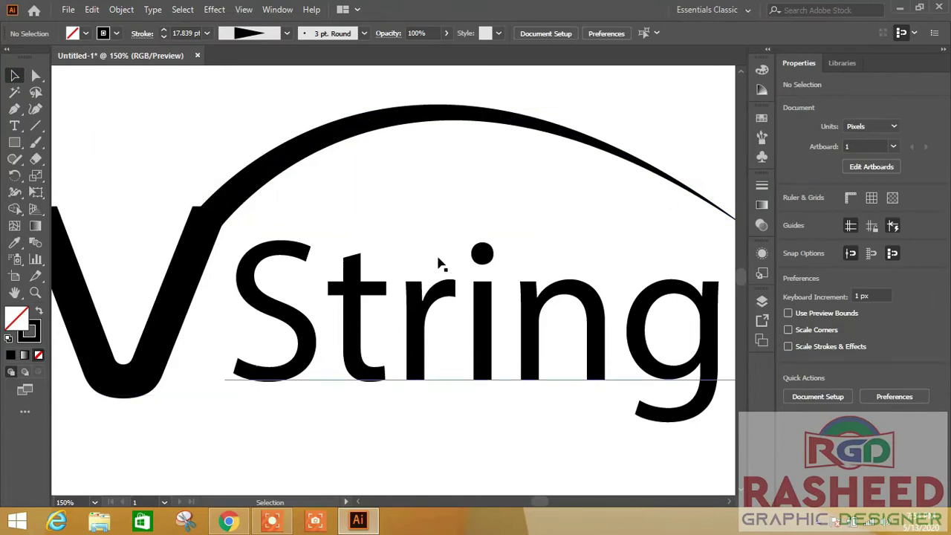
Zoom out to the full logo and nudge String Villa about 9 px left toward SV
scroll(446, 252, "down", 2)
key("ctrl+minus")
key("ctrl+minus")
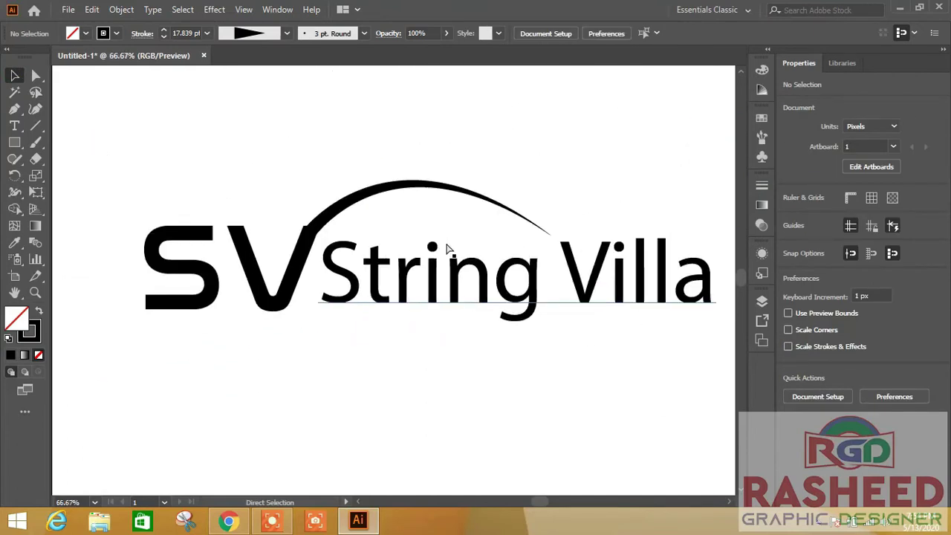
key("ctrl+minus")
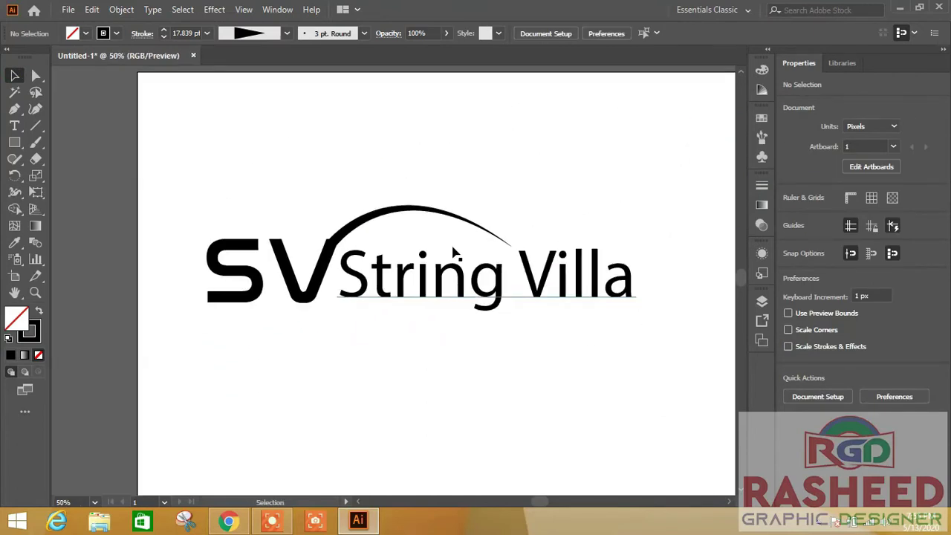
left_click(496, 296)
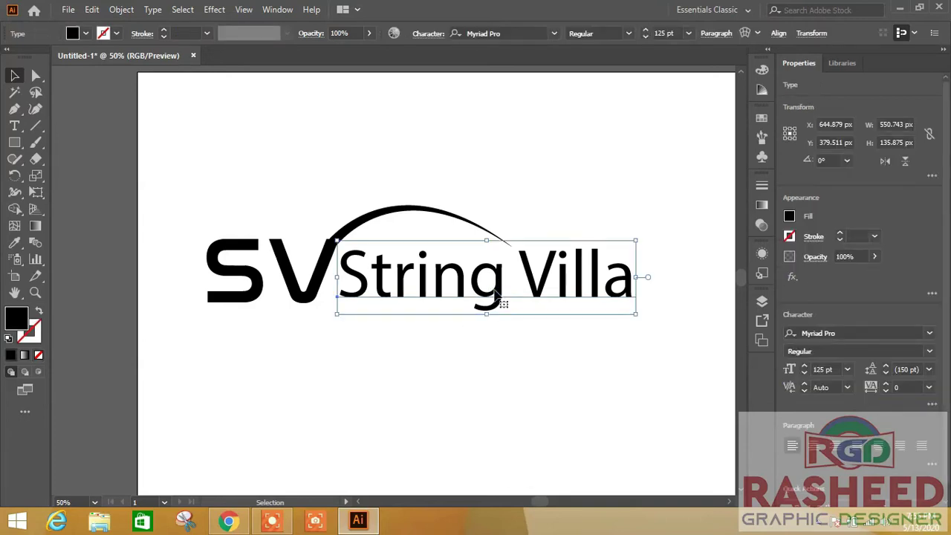
key("Left")
key("Left")
key("Left")
key("Left")
key("Left")
key("Left")
key("Left")
key("Left")
key("Left")
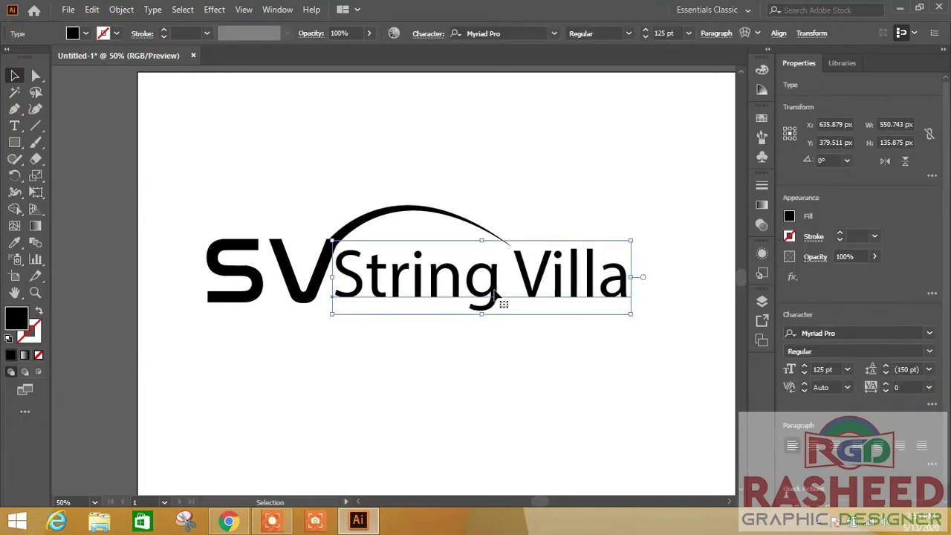
left_click(482, 367)
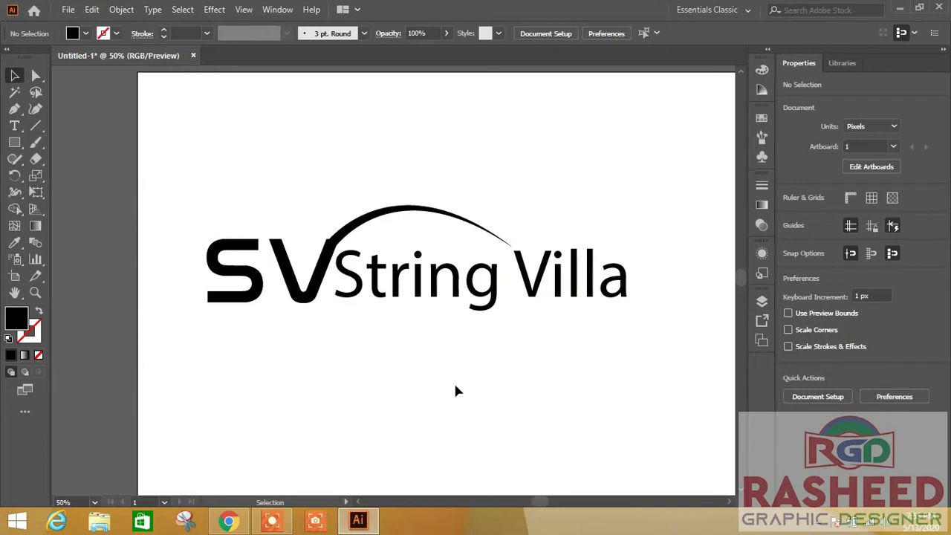
left_click(394, 208)
Expand the arc's appearance into a filled shape and convert the SV letters to outlines
left_click(121, 10)
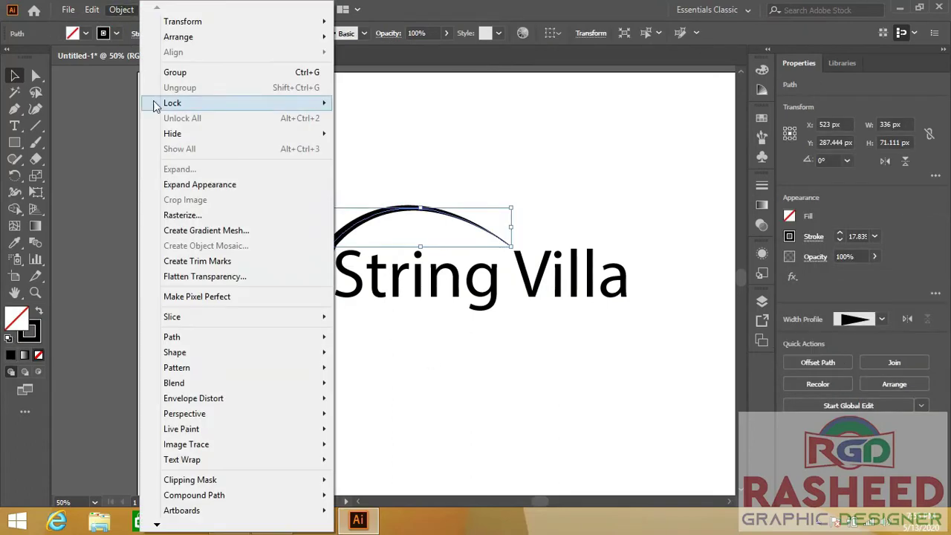
left_click(185, 184)
left_click(348, 176)
right_click(317, 286)
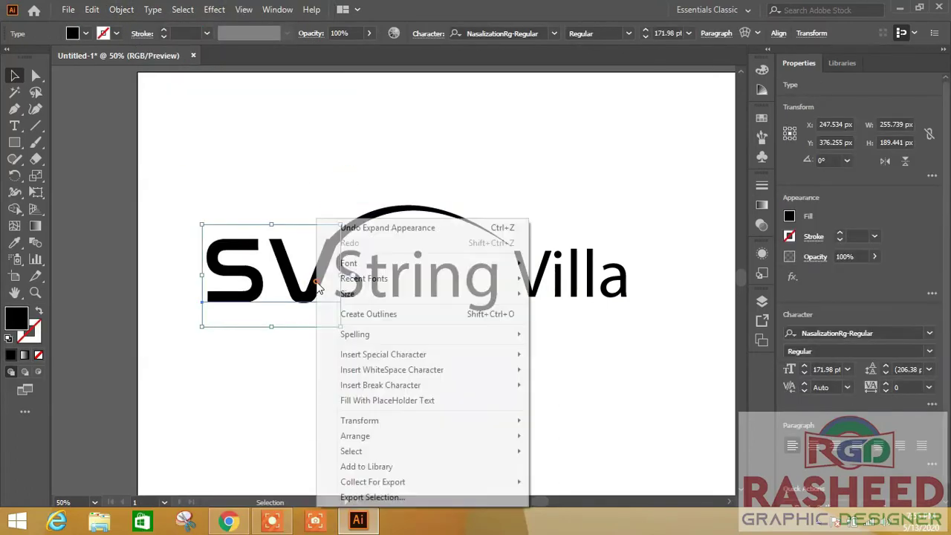
left_click(378, 310)
left_click(299, 171)
Group the expanded arc together with the outlined V
left_click(332, 241)
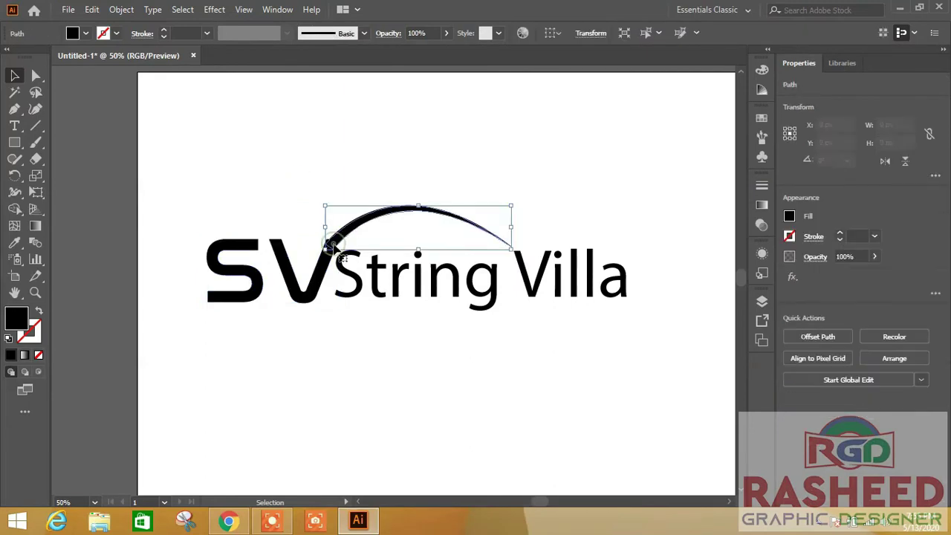
left_click(325, 267)
left_click(312, 346)
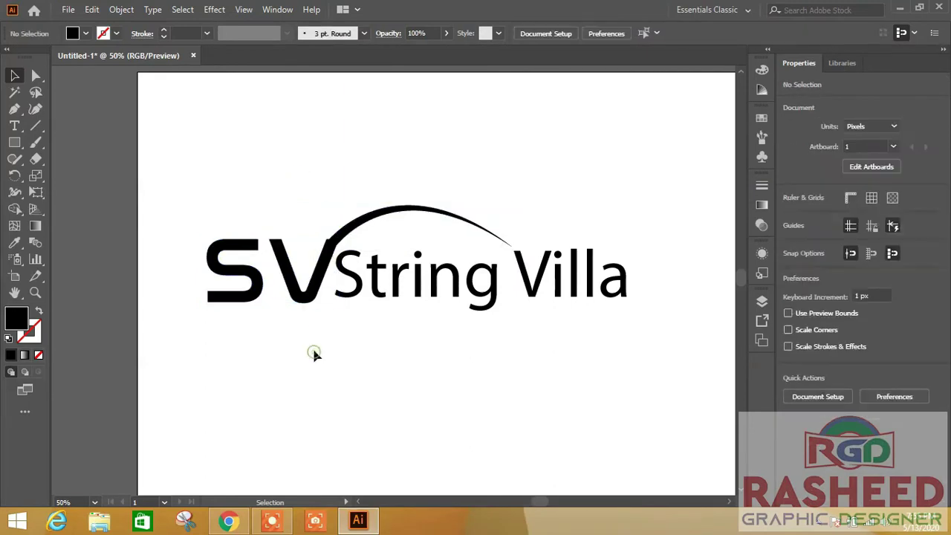
left_click(335, 248)
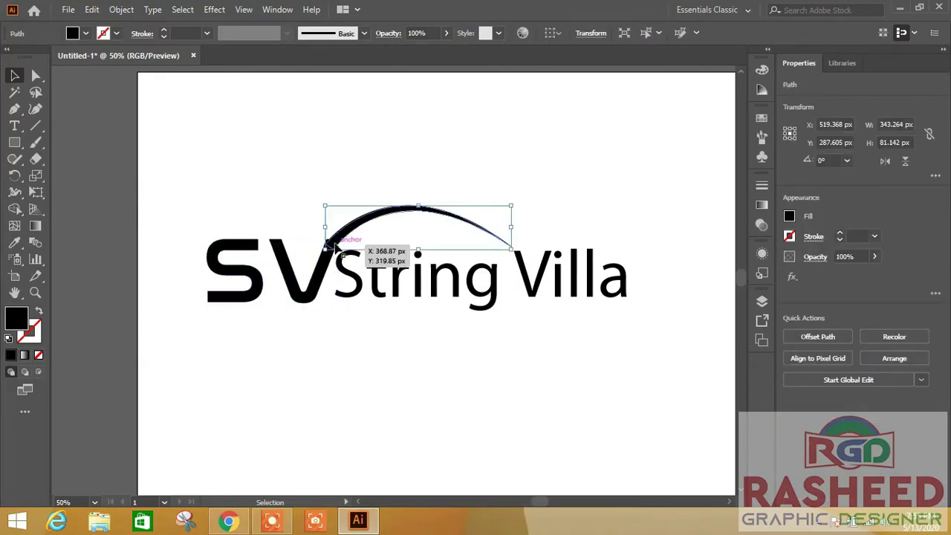
left_click(308, 303, "shift")
left_click(803, 401)
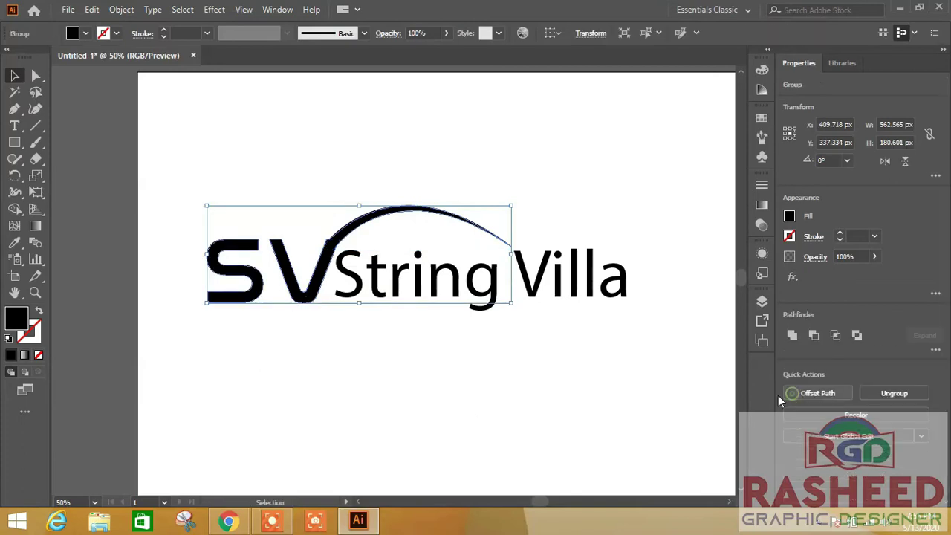
left_click(369, 353)
left_click(356, 215)
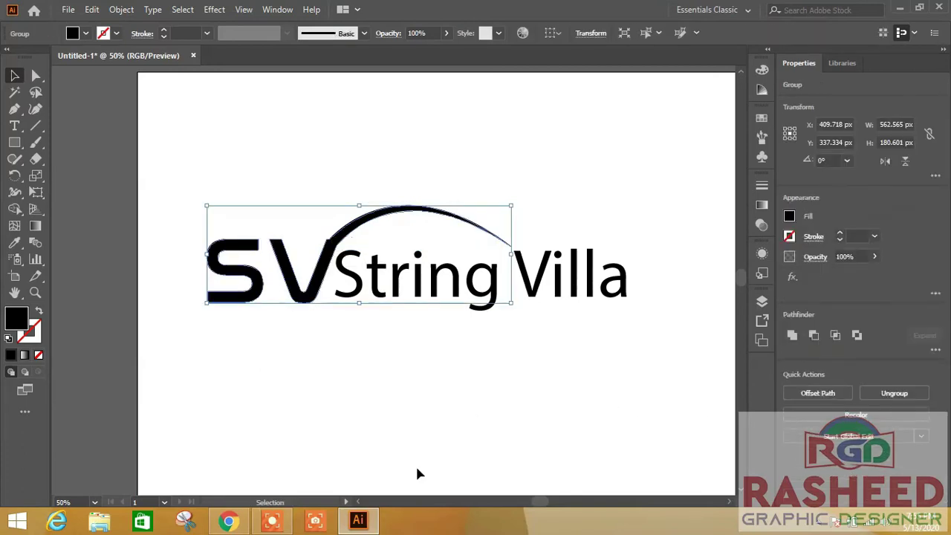
Delete the extra anchor points at the bend where the arc meets the V
key("a")
key("ctrl+equal")
key("ctrl+equal")
key("ctrl+equal")
key("ctrl+equal")
key("ctrl+equal")
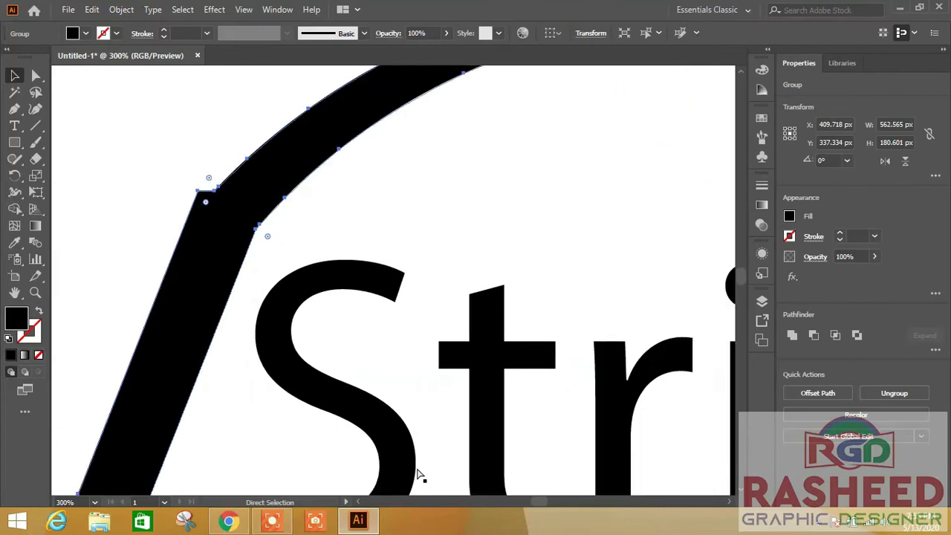
left_click(14, 108)
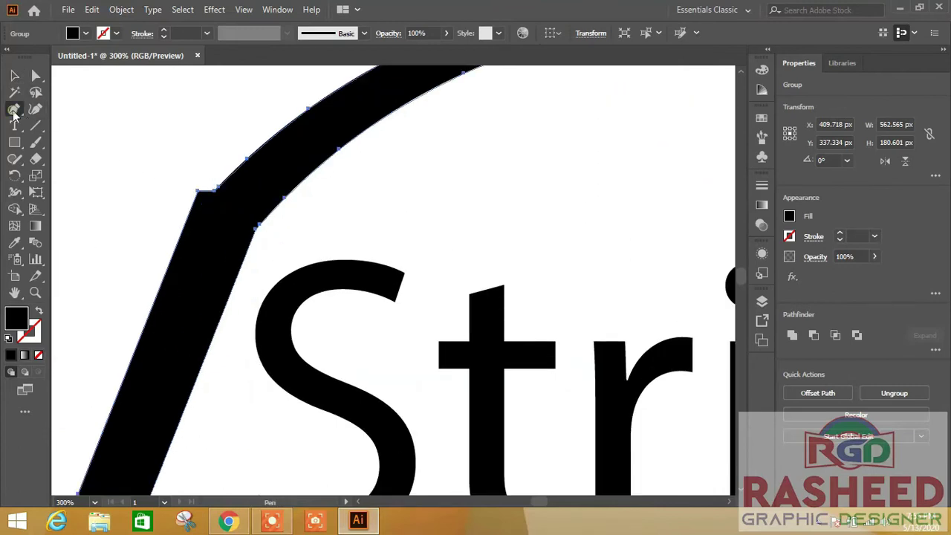
left_click(199, 195)
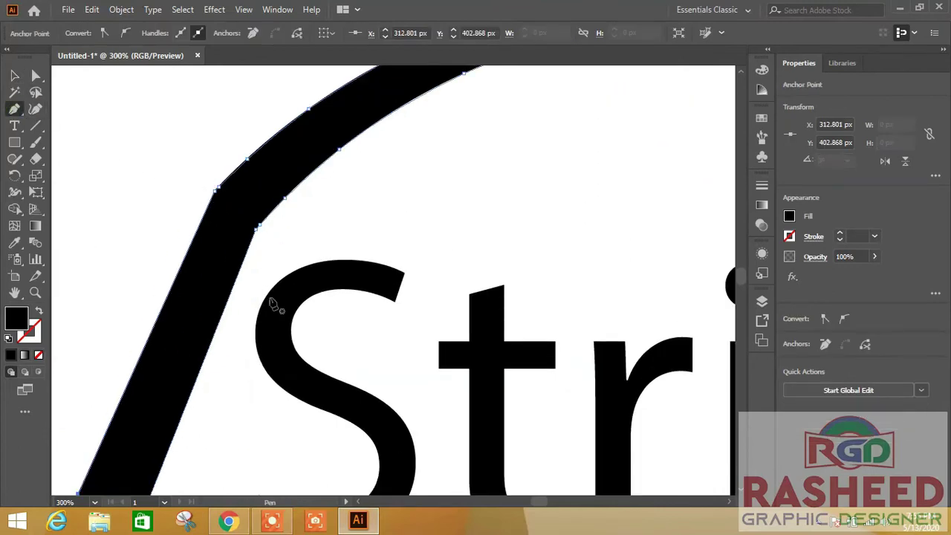
left_click(36, 76)
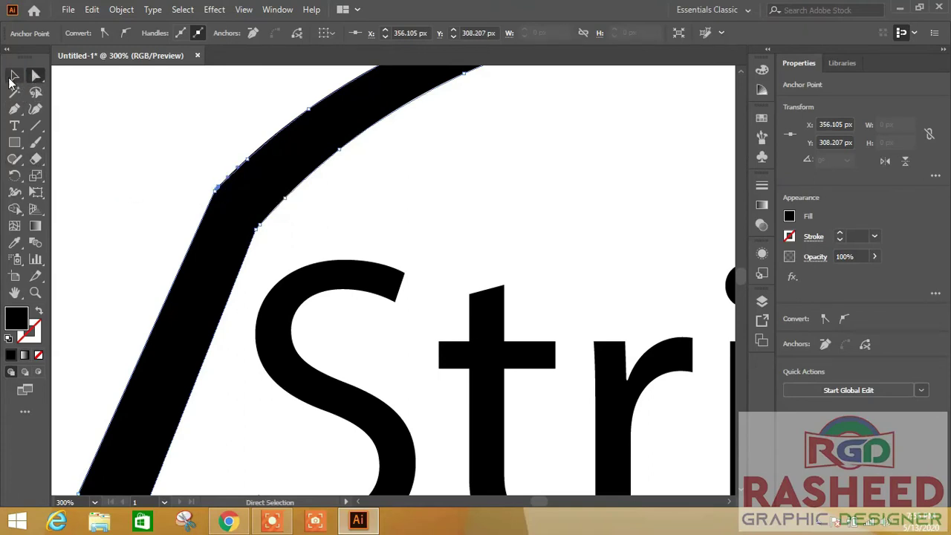
left_click(14, 75)
left_click(100, 185)
left_click(215, 194)
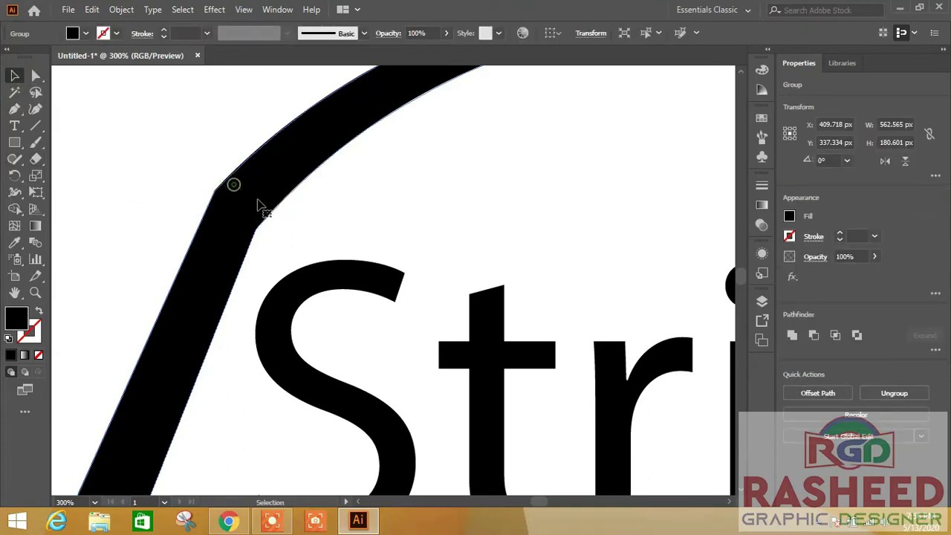
Round the bend's outer corner to about 10.39 px and round its inner corner too
key("a")
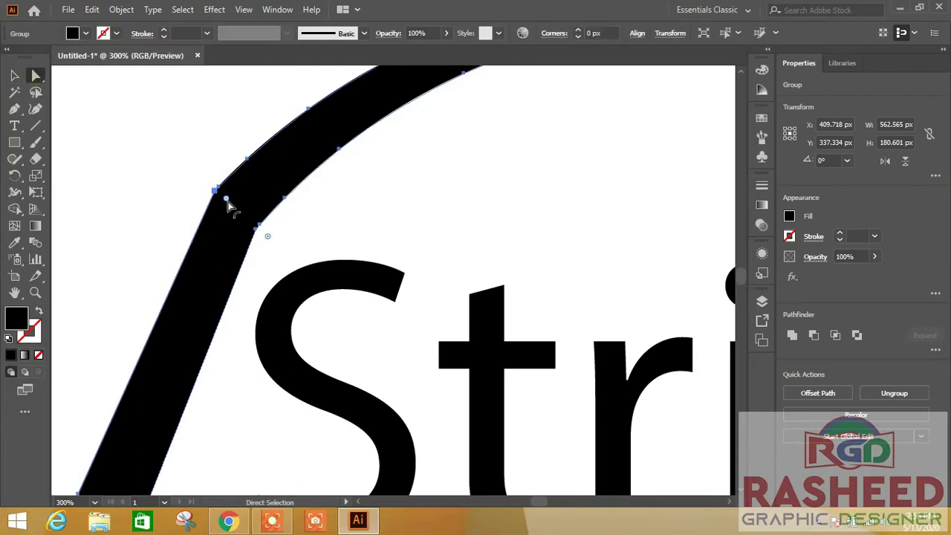
left_click(221, 190)
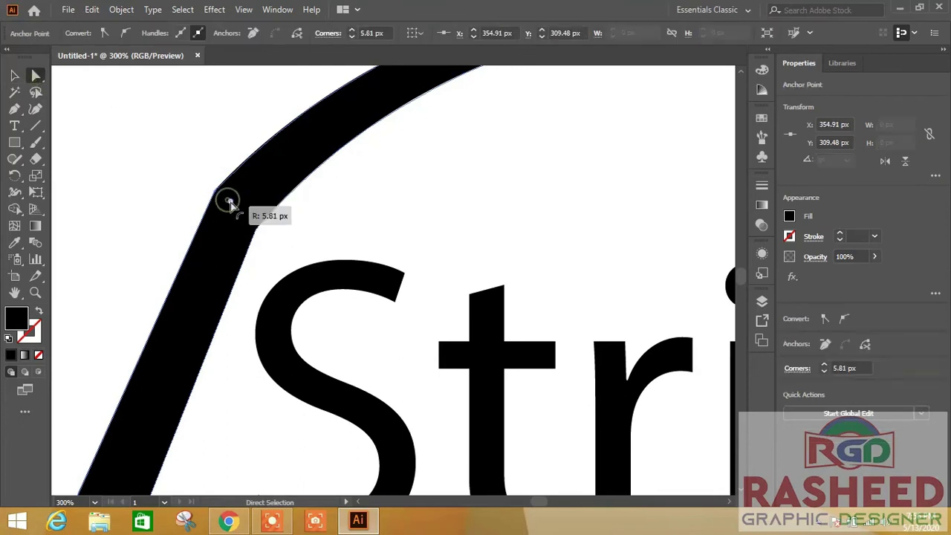
left_click_drag(228, 200, 245, 212)
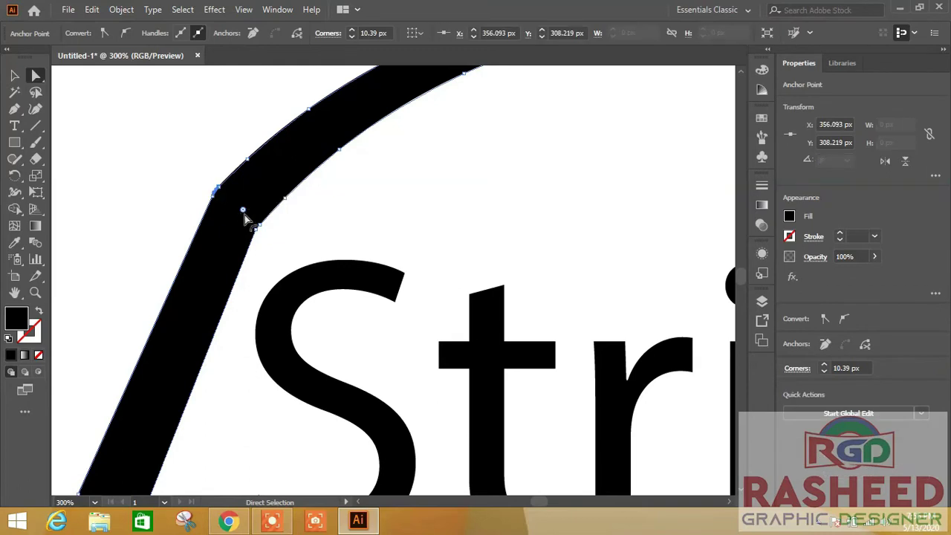
left_click(159, 161)
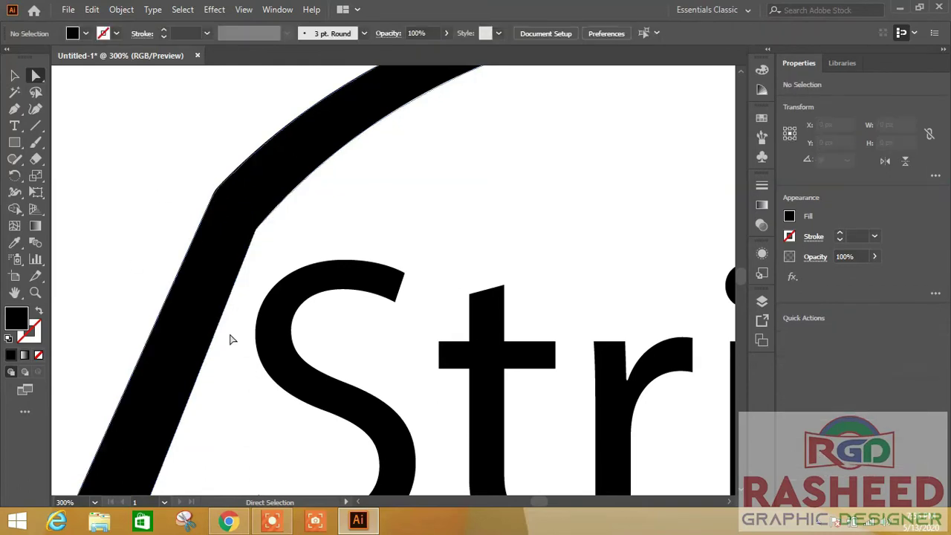
left_click(258, 229)
left_click_drag(255, 238, 285, 255)
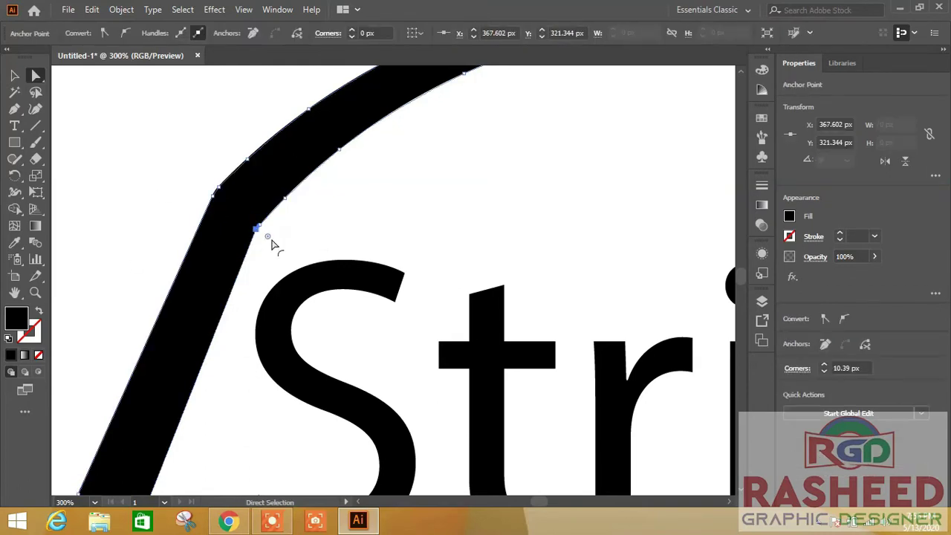
left_click(217, 295)
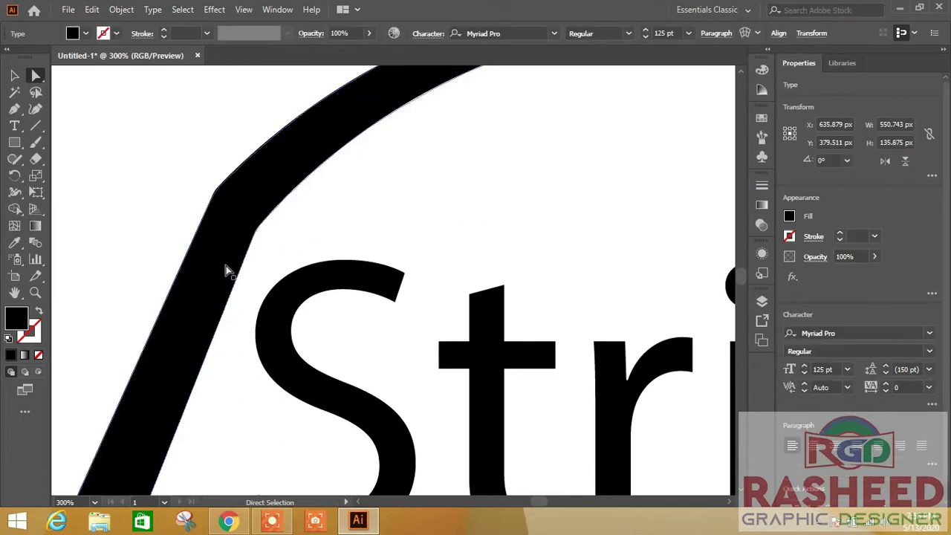
Select the V and arc group and pick the Smooth tool from the Pencil flyout
scroll(431, 210, "down", 1)
scroll(435, 208, "down", 5)
scroll(436, 208, "up", 2)
scroll(430, 210, "up", 3)
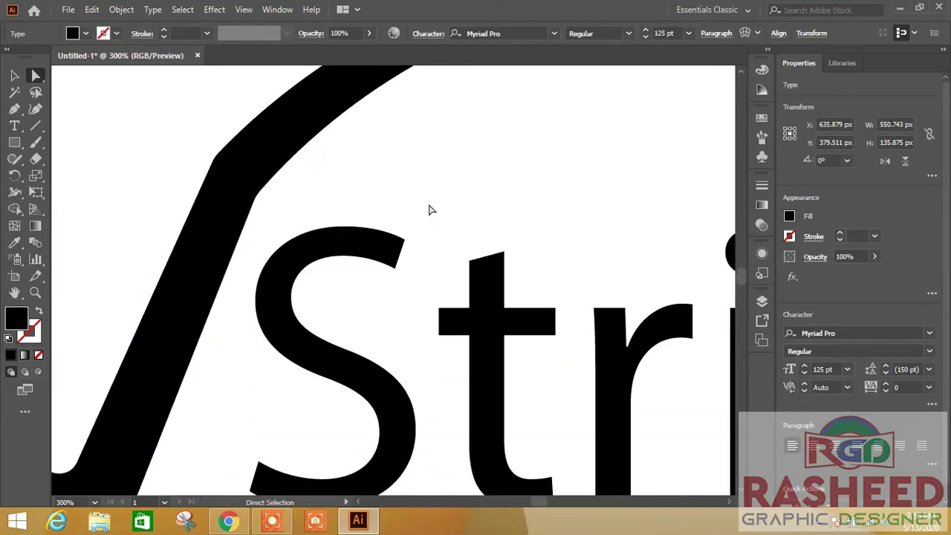
left_click(37, 142)
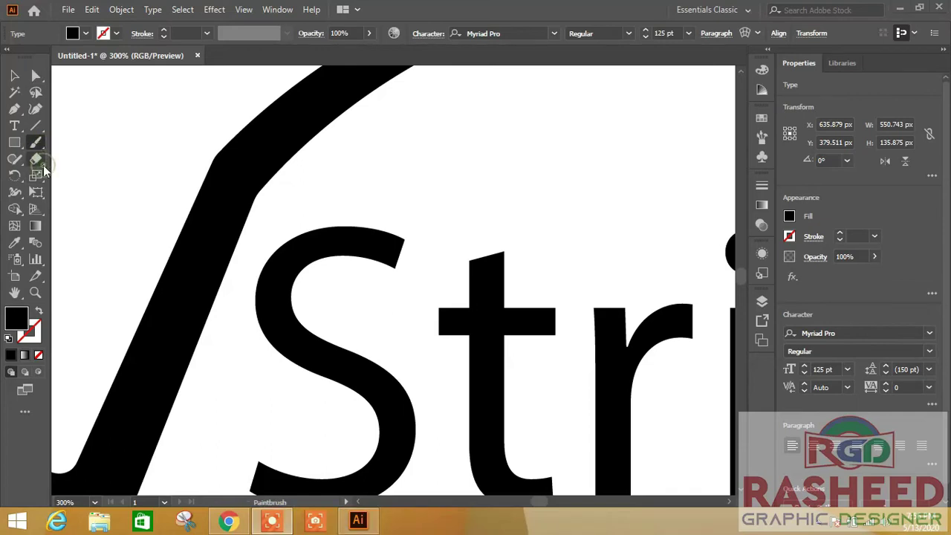
left_click_drag(14, 158, 56, 191)
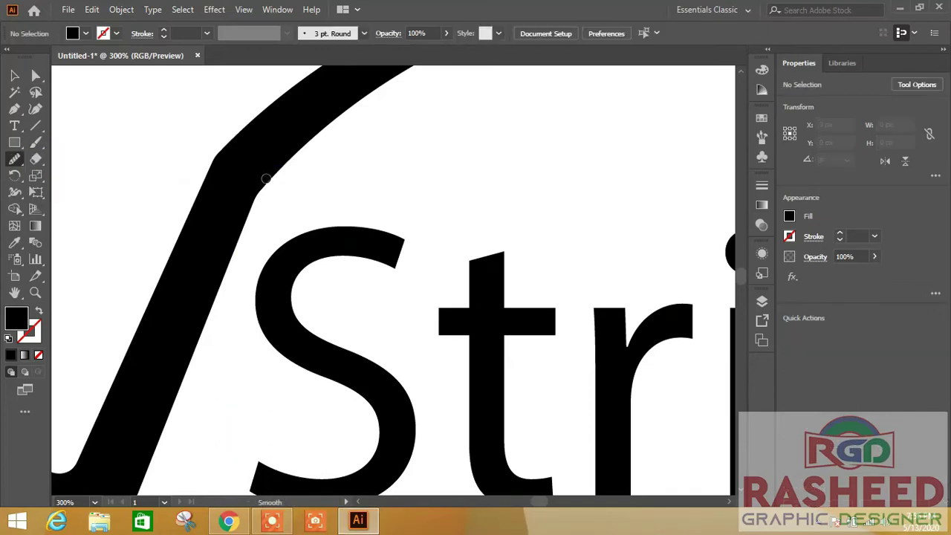
key("v")
left_click(233, 187)
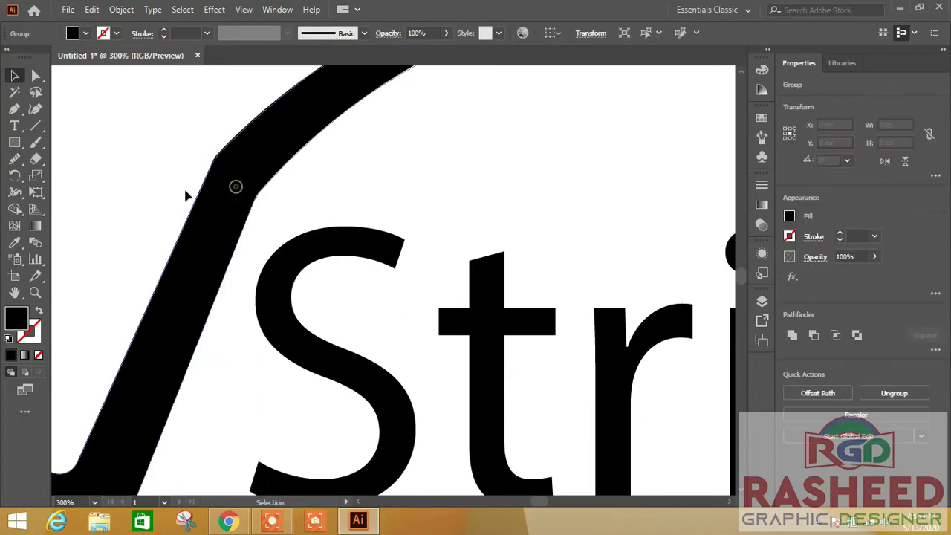
left_click(185, 191)
left_click(238, 175)
left_click(18, 159)
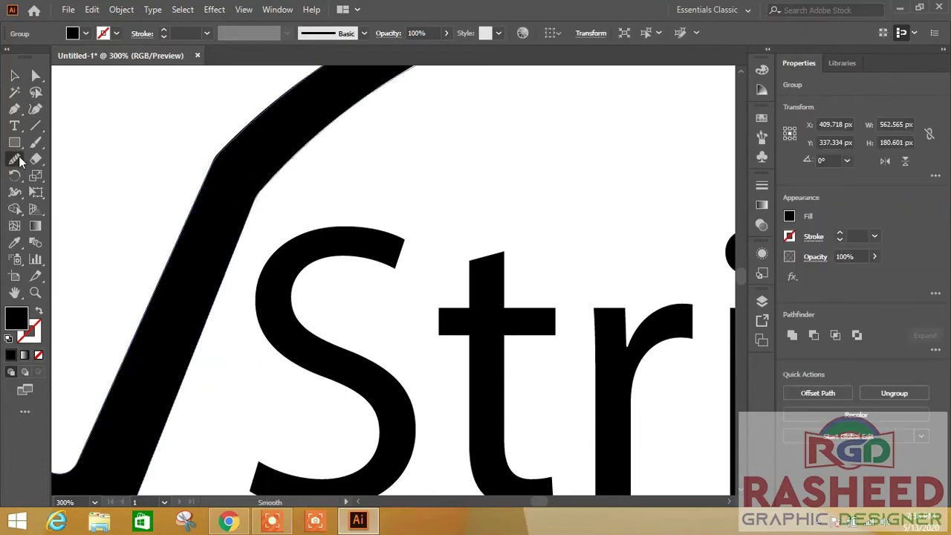
Smooth the arc's inner and outer edges around the bend
left_click_drag(247, 216, 246, 230)
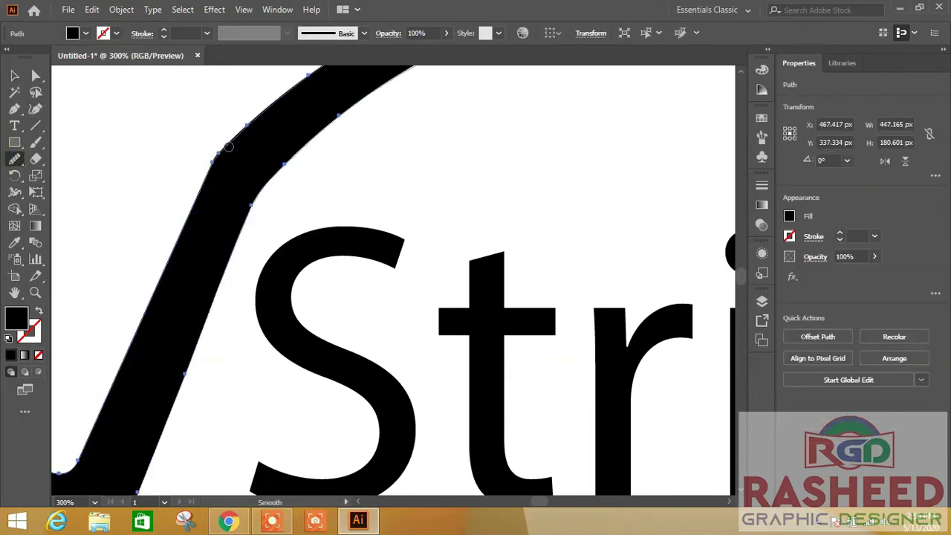
left_click_drag(209, 174, 194, 215)
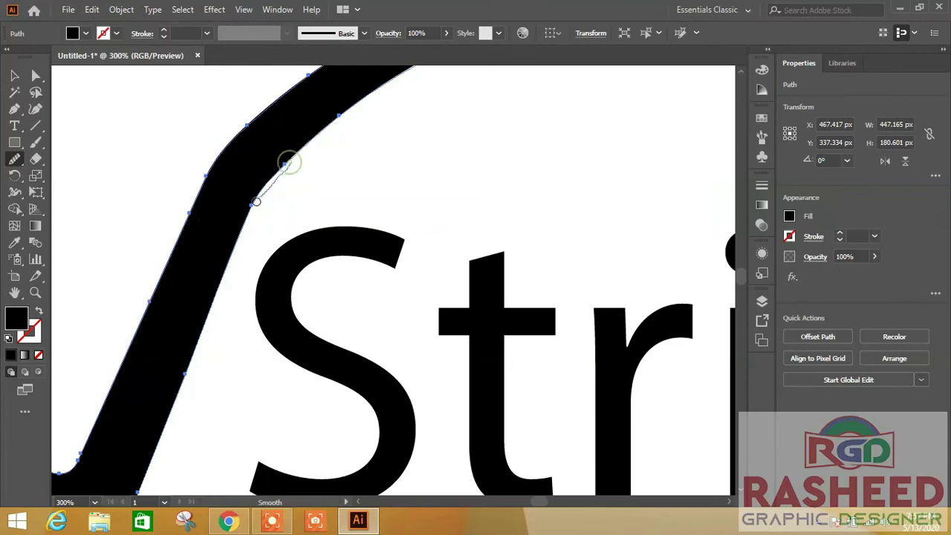
left_click_drag(289, 159, 220, 240)
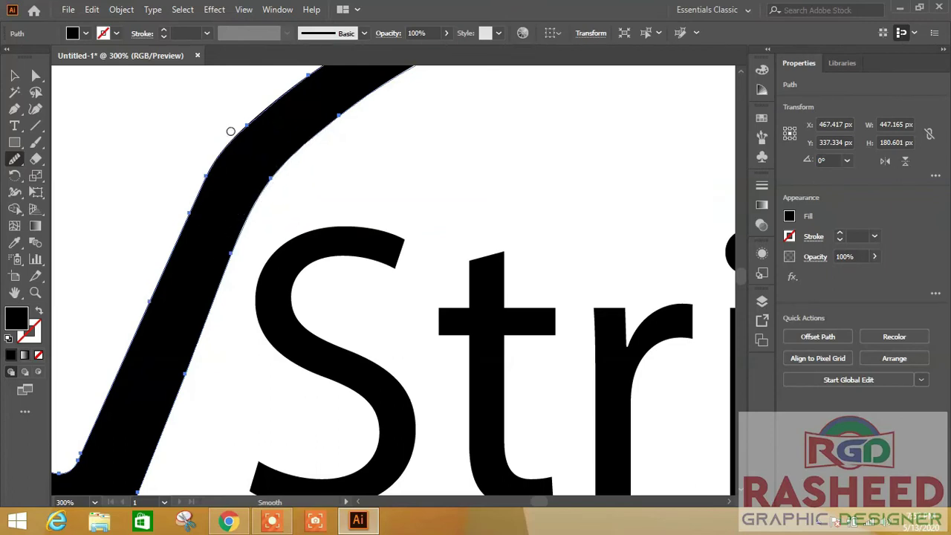
left_click_drag(191, 196, 174, 240)
left_click_drag(329, 129, 222, 260)
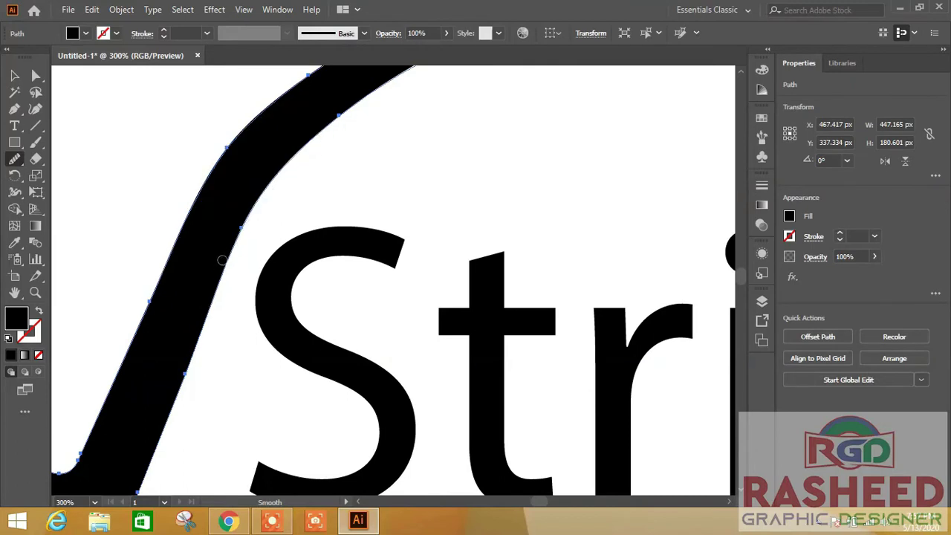
left_click_drag(354, 109, 259, 208)
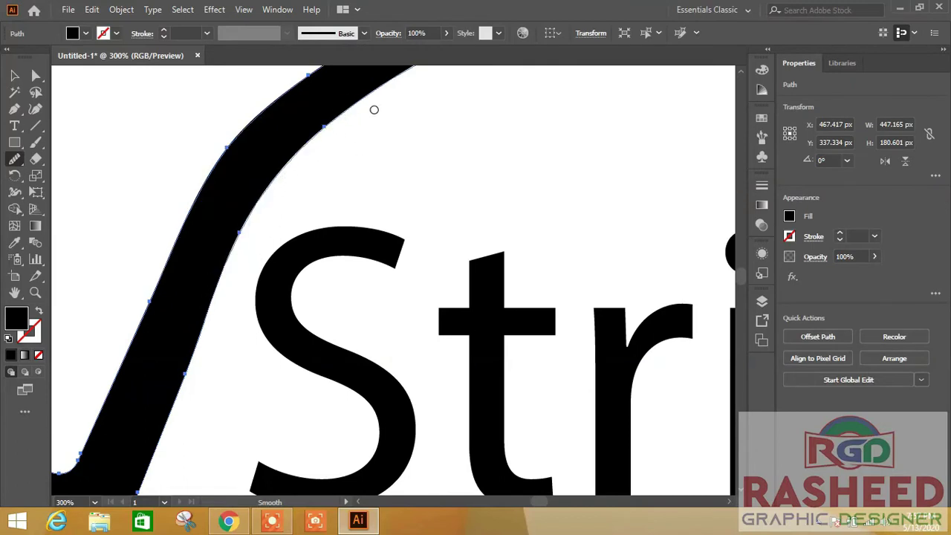
left_click_drag(374, 108, 204, 278)
left_click_drag(282, 109, 142, 300)
Smooth the remaining inner and left edges down toward the V and zoom out to the logo
scroll(378, 156, "up", 2)
scroll(378, 156, "up", 2)
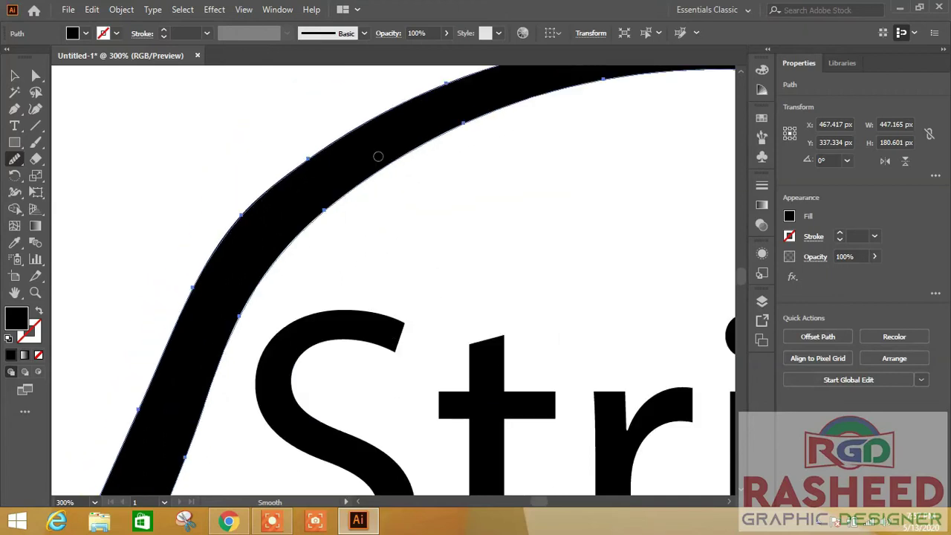
left_click_drag(391, 187, 233, 308)
left_click_drag(361, 207, 226, 283)
left_click_drag(378, 169, 202, 333)
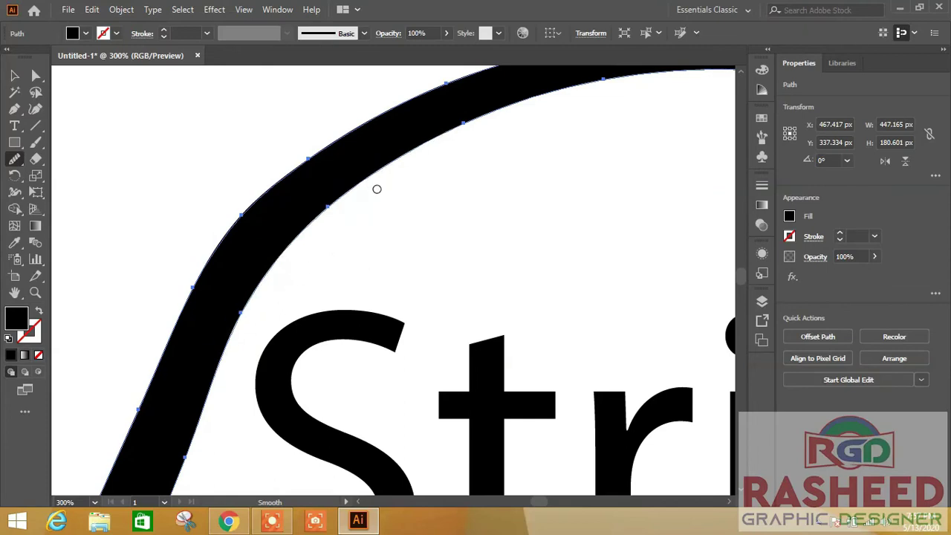
left_click_drag(487, 113, 216, 301)
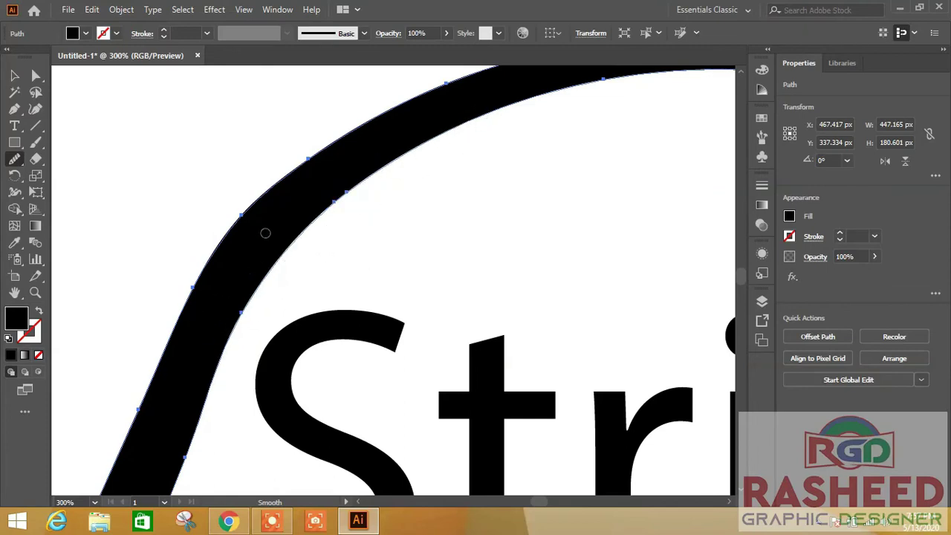
left_click_drag(324, 146, 153, 344)
left_click_drag(324, 133, 155, 321)
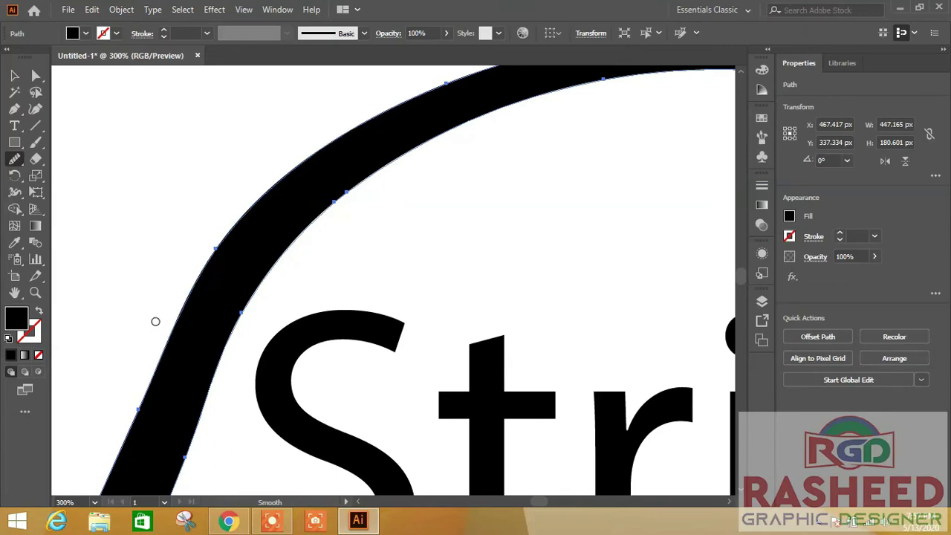
left_click_drag(283, 298, 185, 418)
left_click_drag(280, 239, 186, 415)
left_click_drag(275, 246, 199, 373)
key("ctrl+minus")
key("ctrl+minus")
key("ctrl+minus")
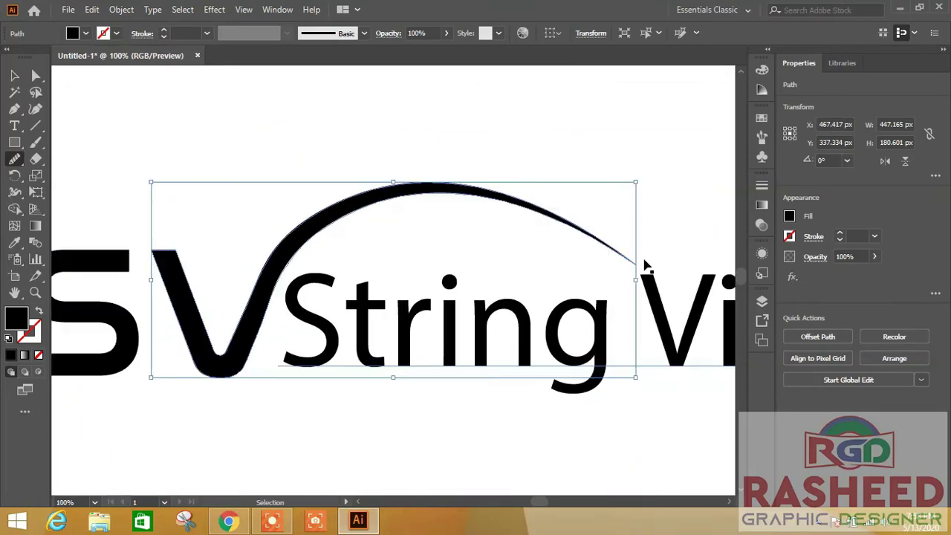
key("ctrl+minus")
Fill the S, V and arc group with red
key("v")
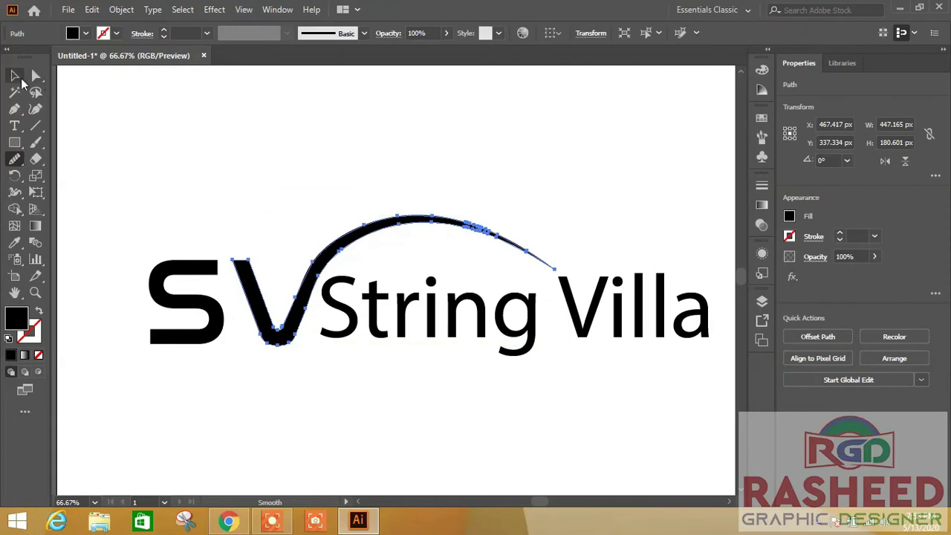
left_click(420, 186)
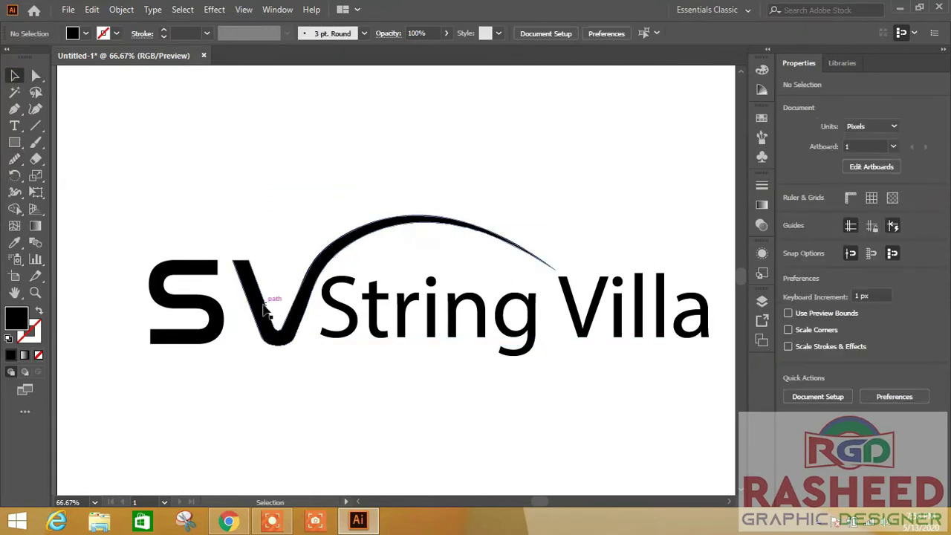
left_click(173, 343)
left_click(85, 33)
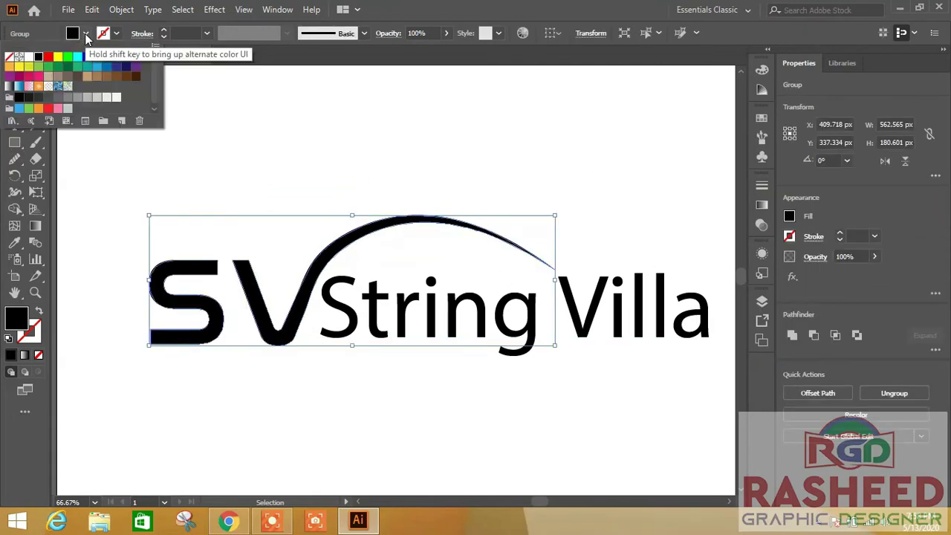
left_click(89, 63)
left_click(139, 169)
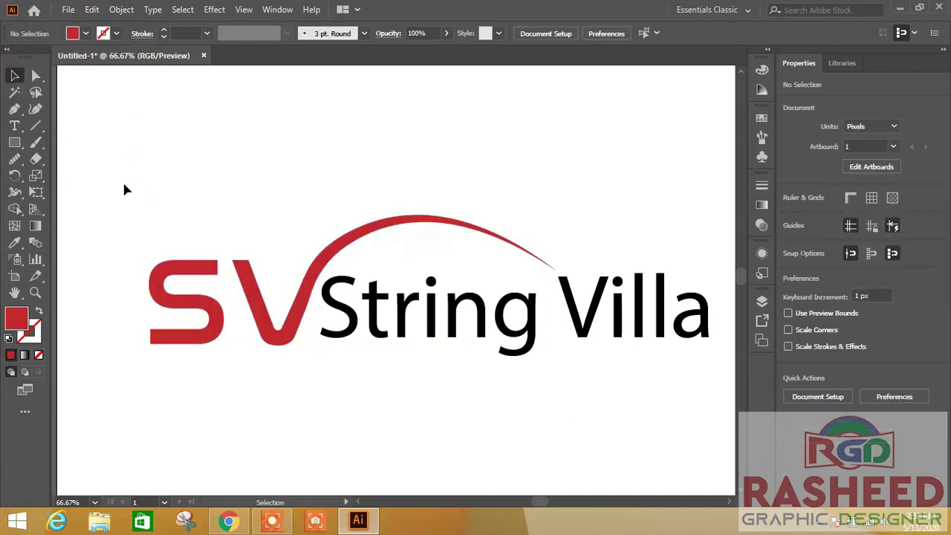
Apply the same red fill to just the word Villa, leaving String black
left_click(355, 326)
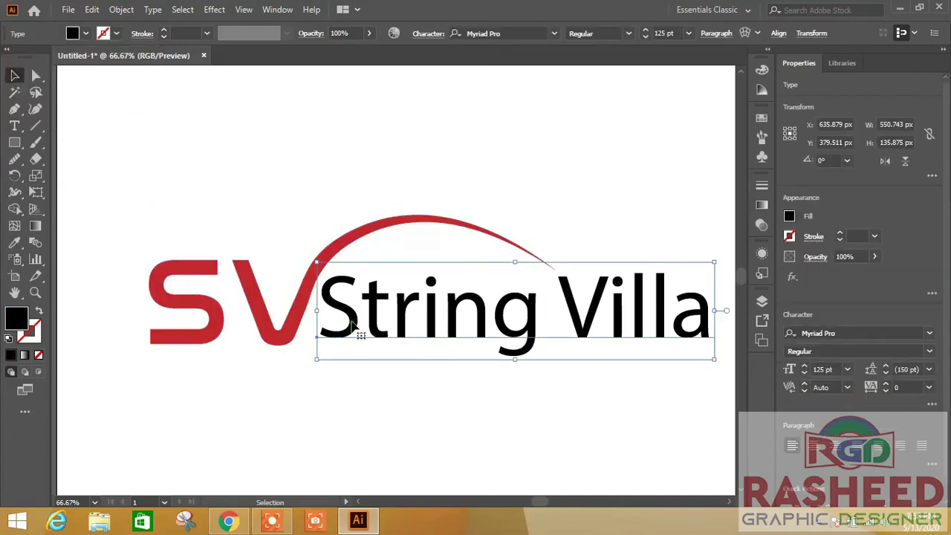
left_click(14, 126)
left_click_drag(567, 306, 713, 312)
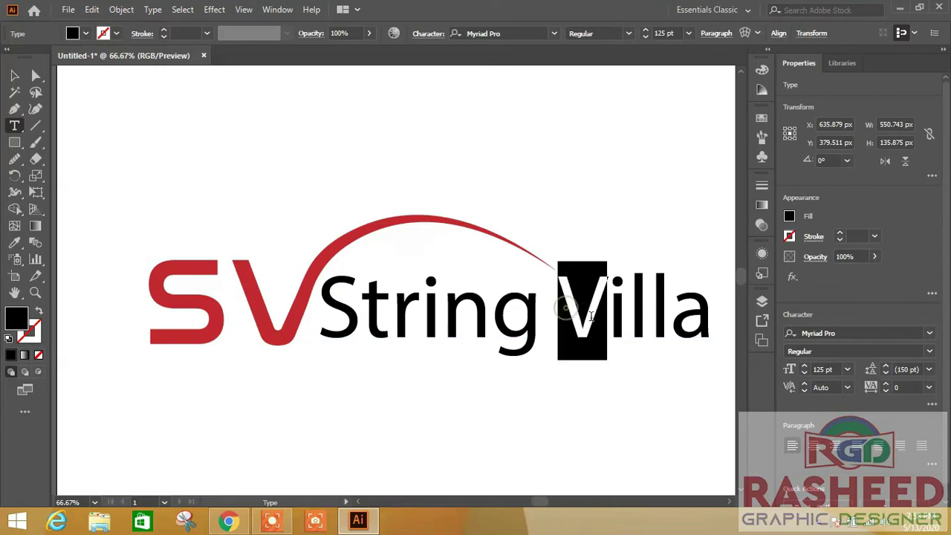
left_click(85, 33)
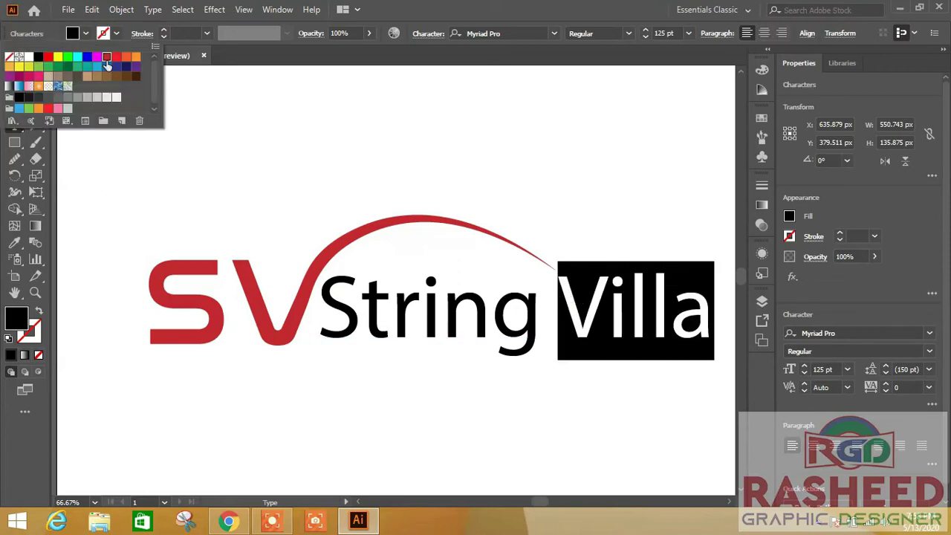
left_click(106, 58)
left_click(203, 138)
left_click(203, 140)
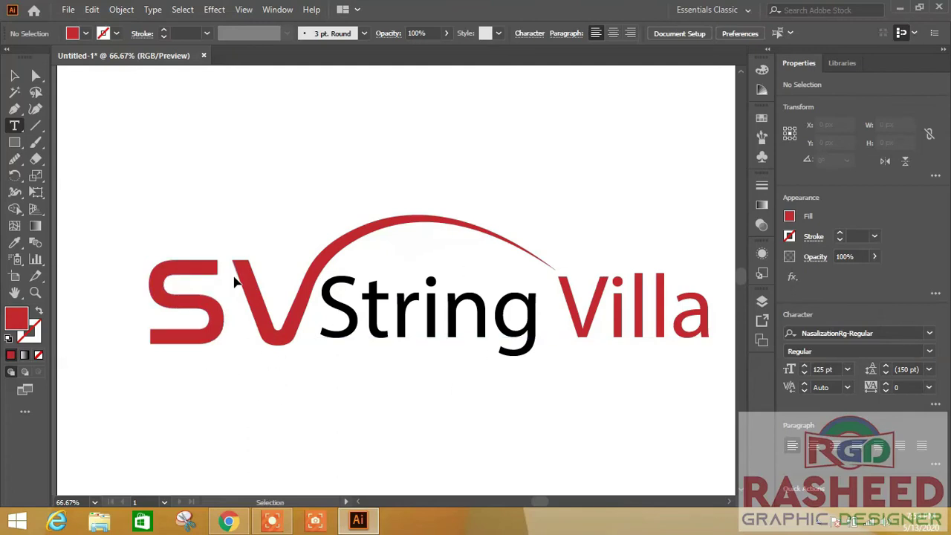
Marquee-select the whole String Villa logo and drag it toward the artboard centre
key("ctrl+minus")
key("ctrl+minus")
key("ctrl+minus")
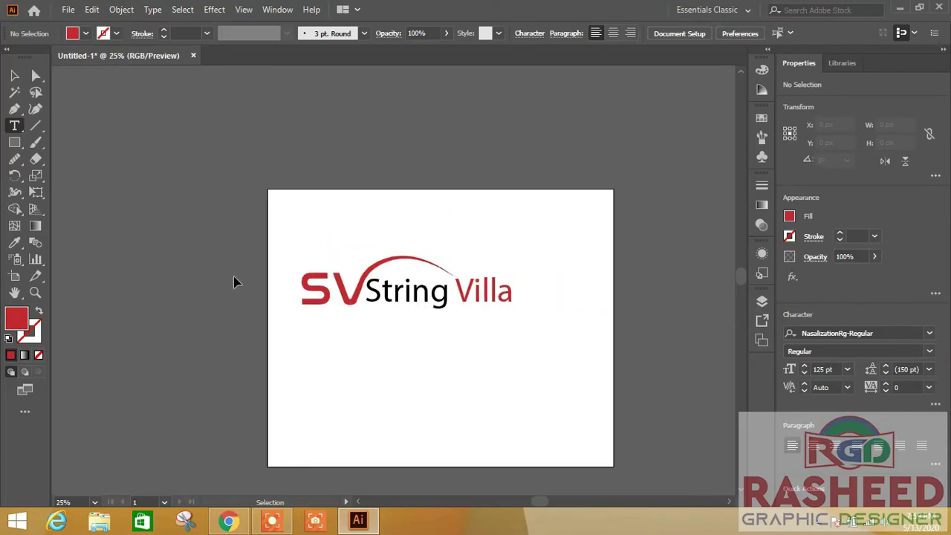
left_click(11, 74)
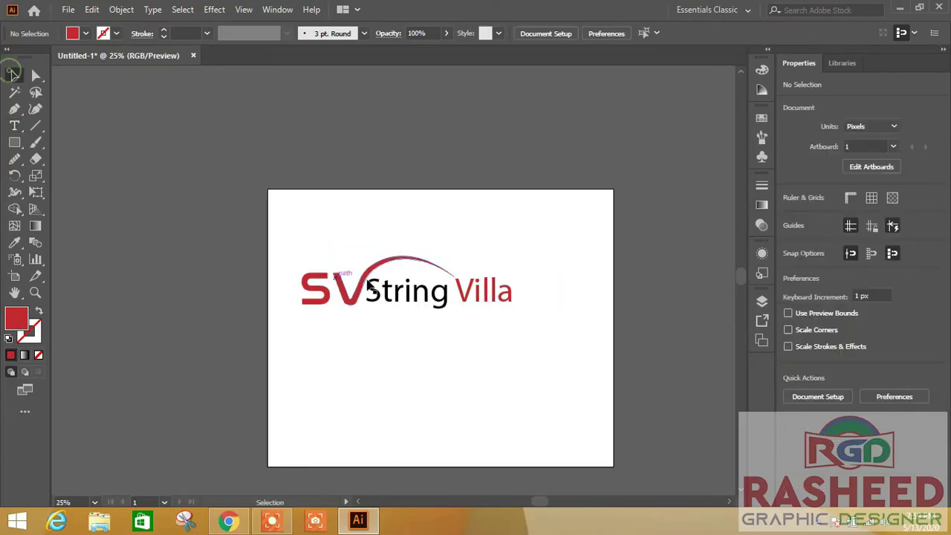
left_click_drag(537, 254, 284, 328)
left_click_drag(350, 297, 392, 335)
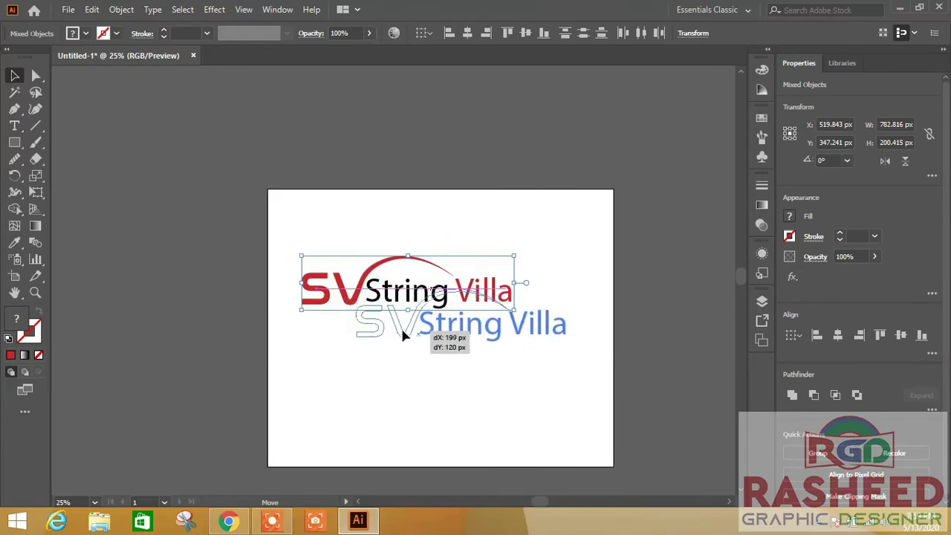
left_click(457, 423)
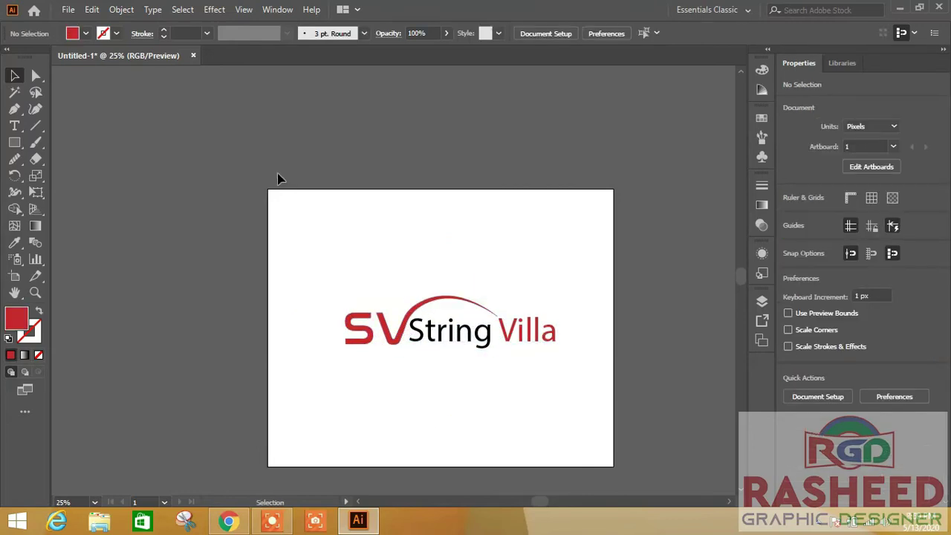
left_click(67, 9)
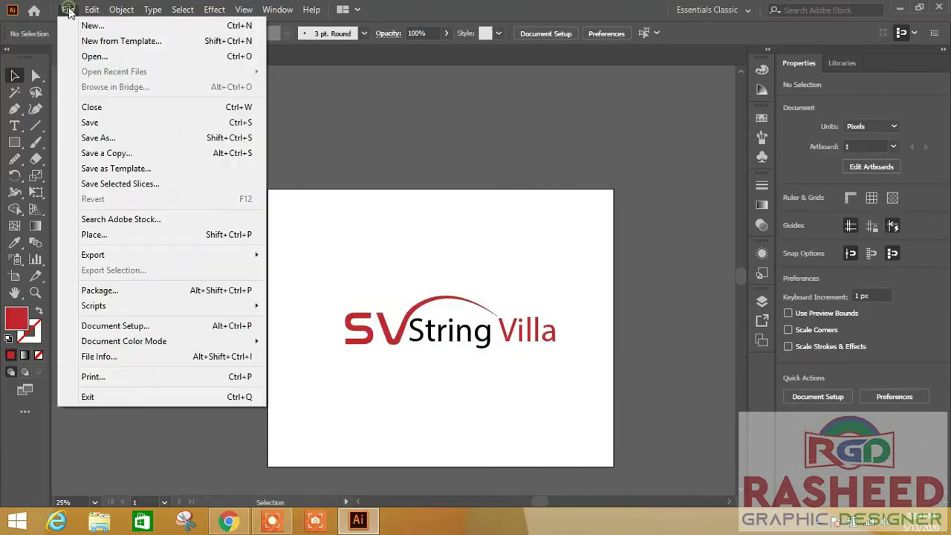
Save the logo as 'String Villa.ai' in E:\LOGO,5-1-2020 with the Illustrator 2020 options
left_click(98, 138)
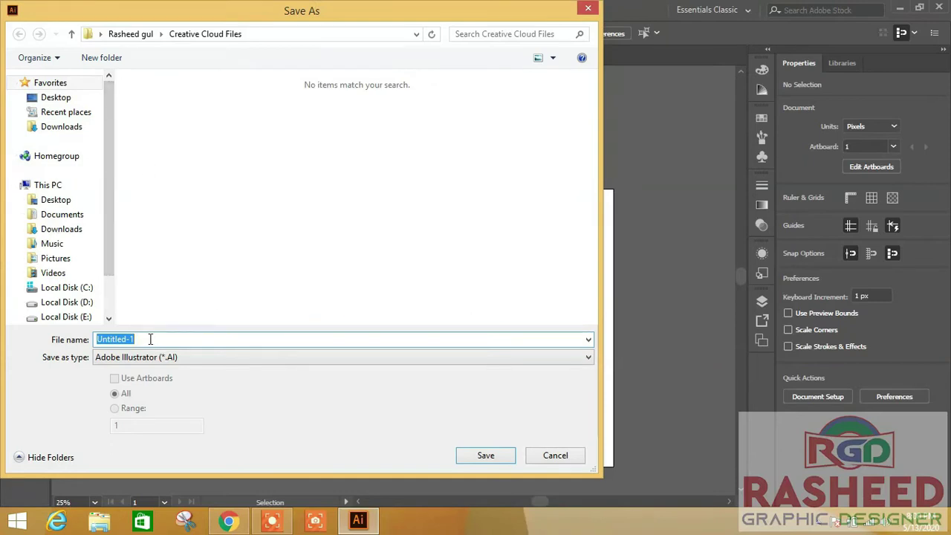
right_click(150, 339)
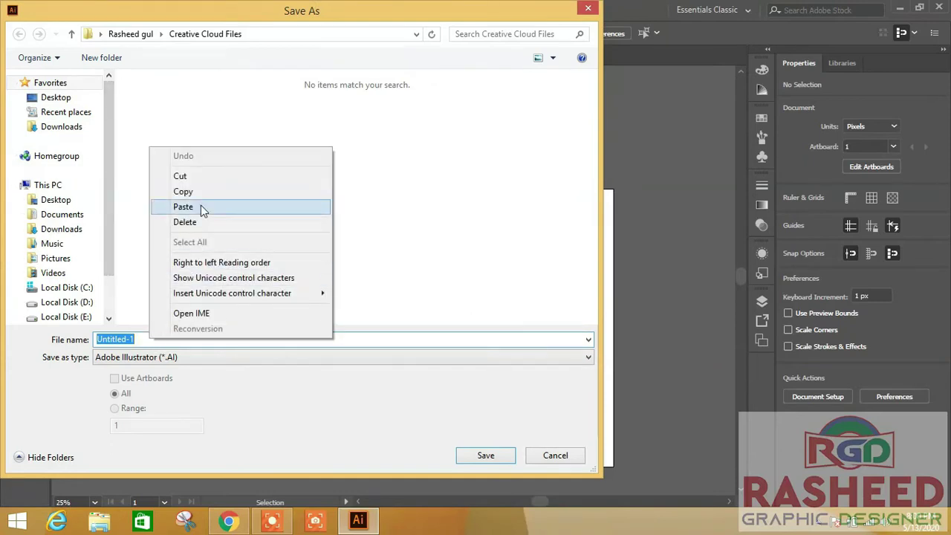
left_click(200, 206)
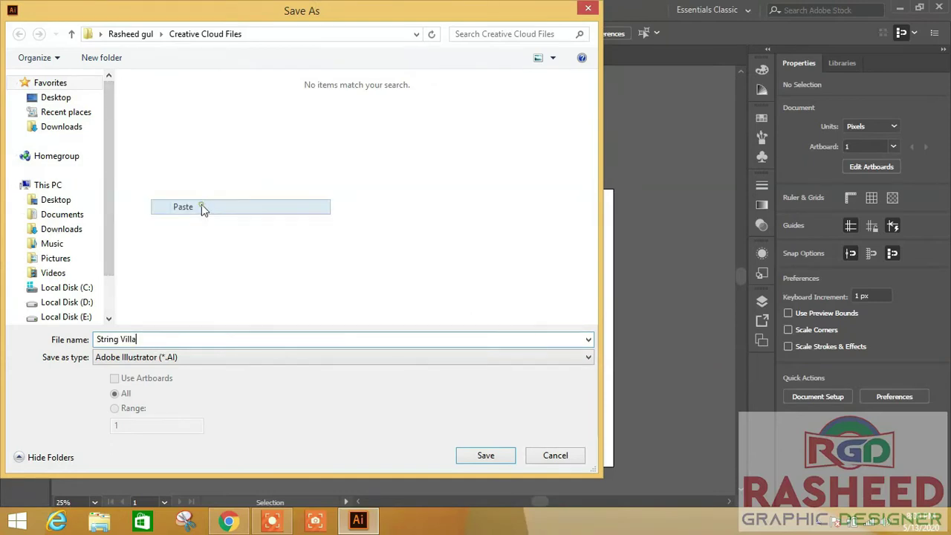
left_click(416, 34)
left_click(46, 317)
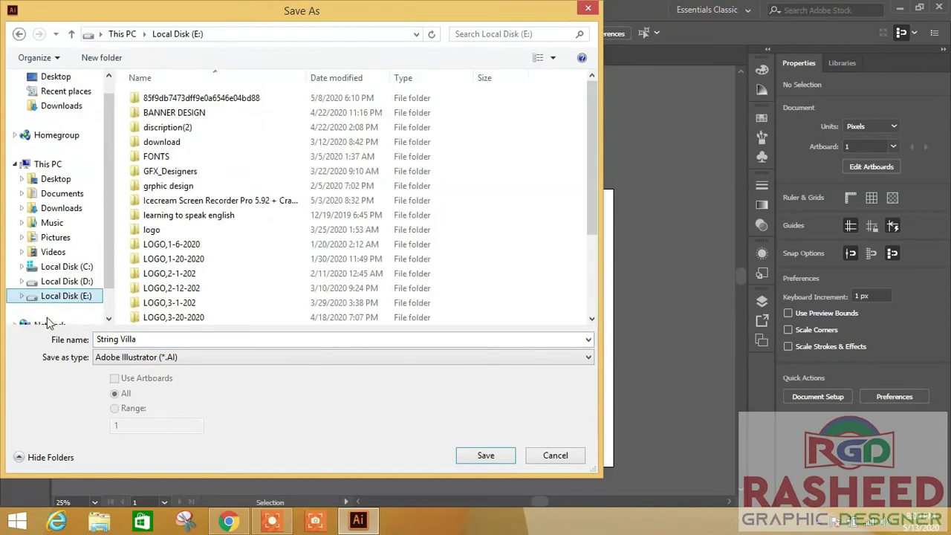
scroll(585, 293, "down", 3)
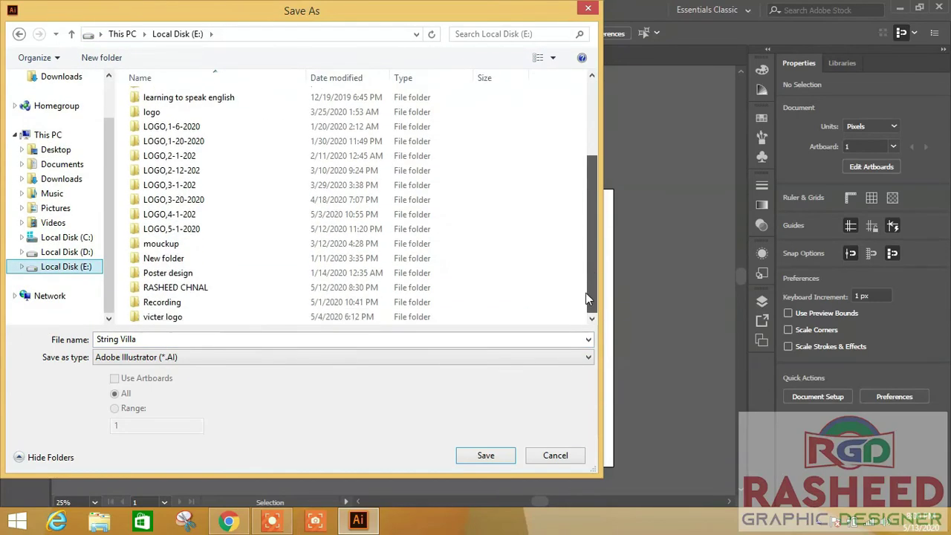
double_click(175, 230)
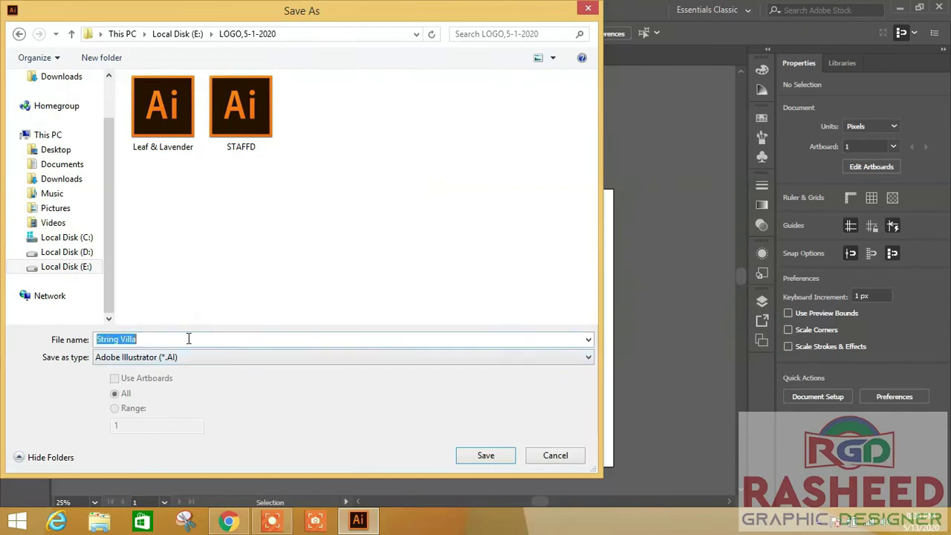
left_click(486, 455)
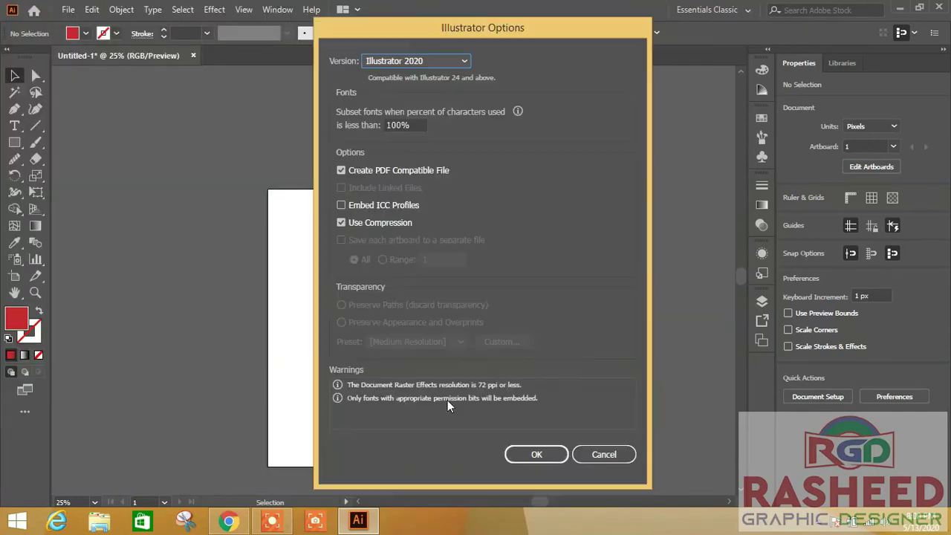
left_click(536, 452)
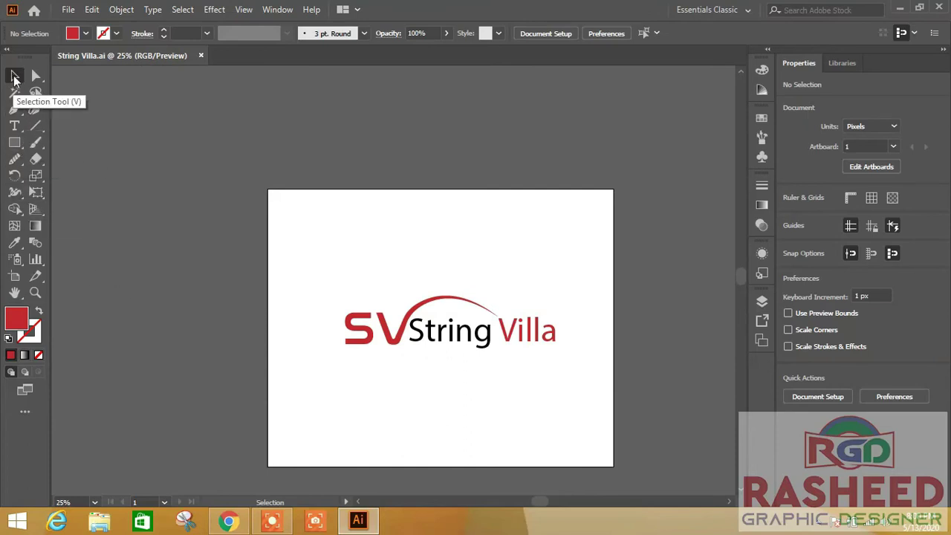
Set up an Export As with PNG as the file type and Use Artboards checked
left_click(67, 9)
mouse_move(93, 254)
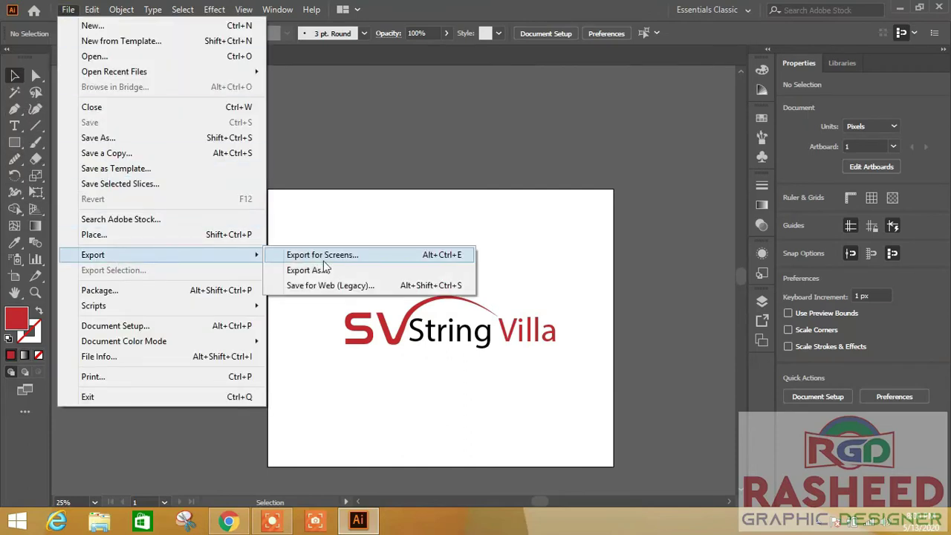
left_click(338, 274)
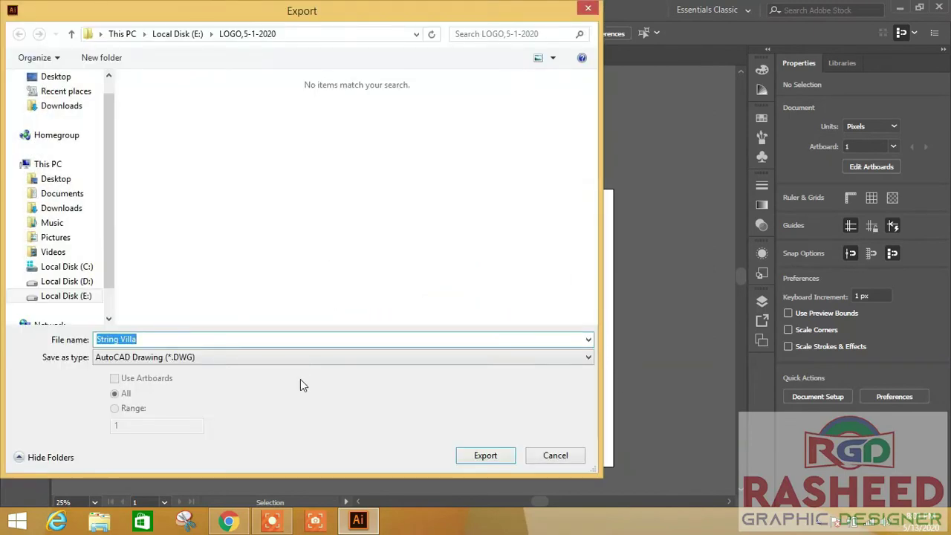
left_click(588, 358)
left_click(422, 434)
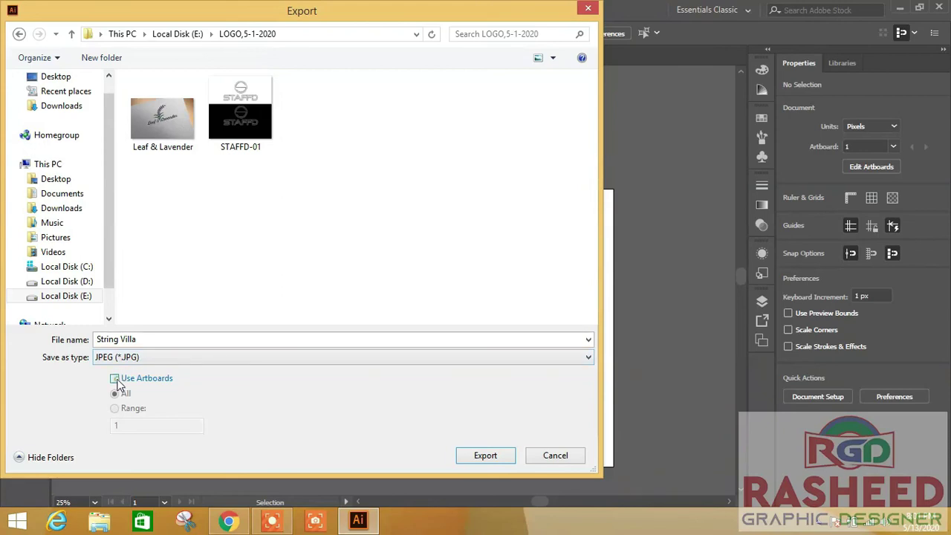
left_click(115, 379)
left_click(589, 360)
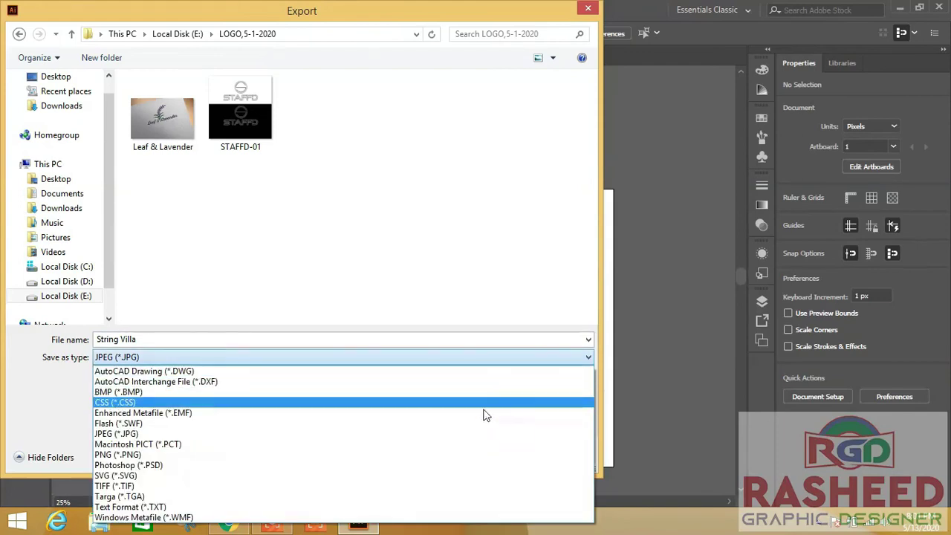
left_click(468, 450)
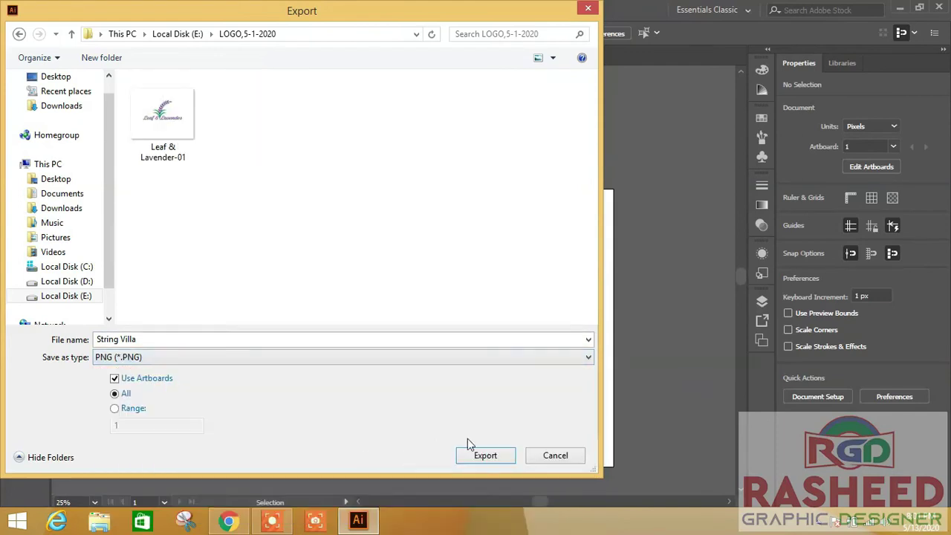
Export the PNG into LOGO,5-1-2020 at High (300 ppi) resolution
left_click(500, 457)
left_click(505, 254)
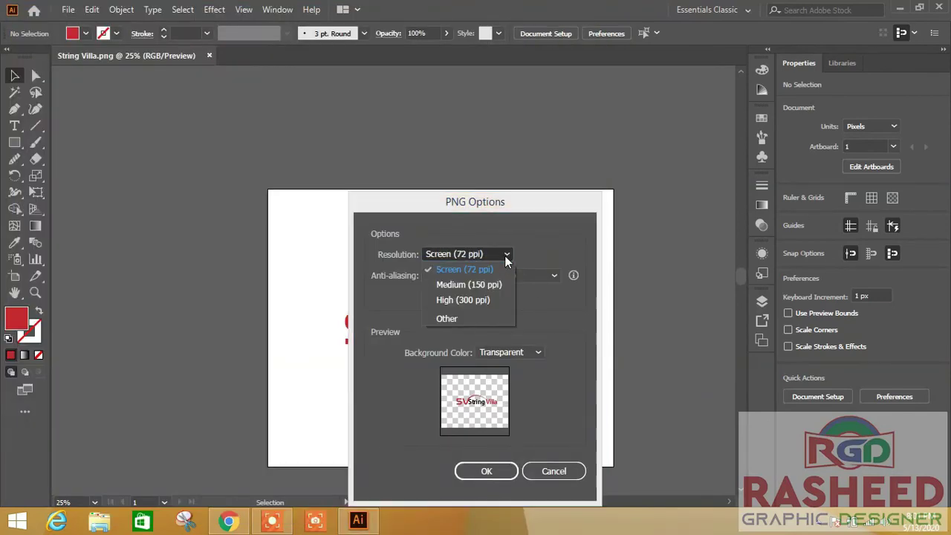
left_click(475, 299)
left_click(484, 471)
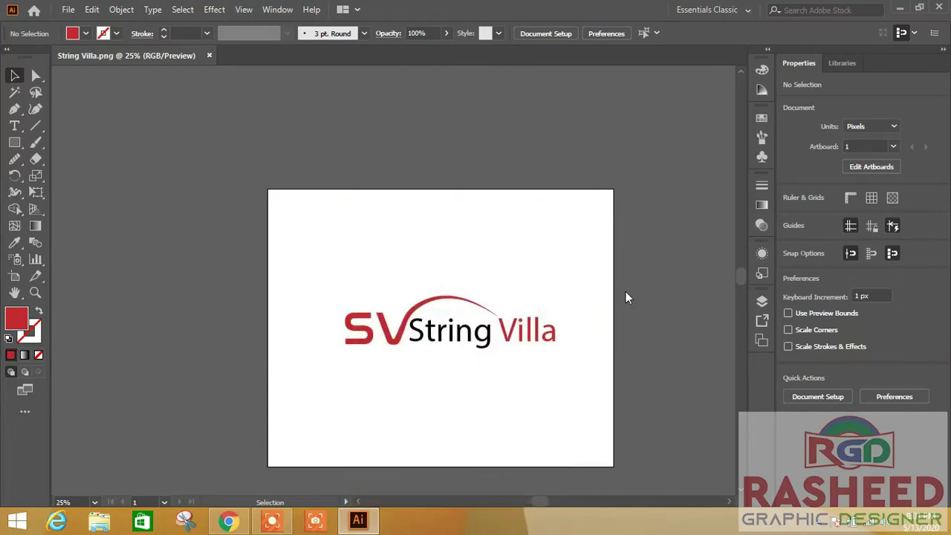
Launch Photoshop and open String Villa-01 from E:\LOGO,5-1-2020
left_click(899, 7)
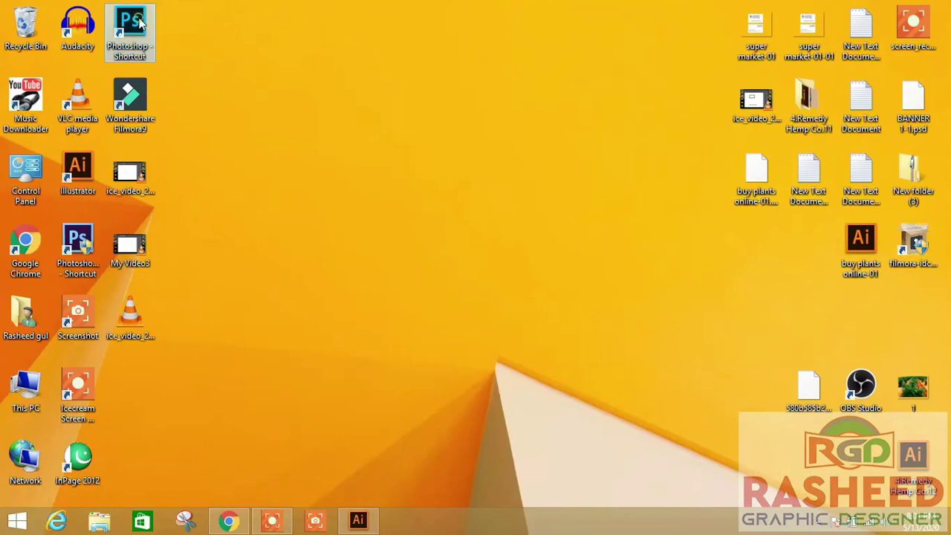
double_click(140, 24)
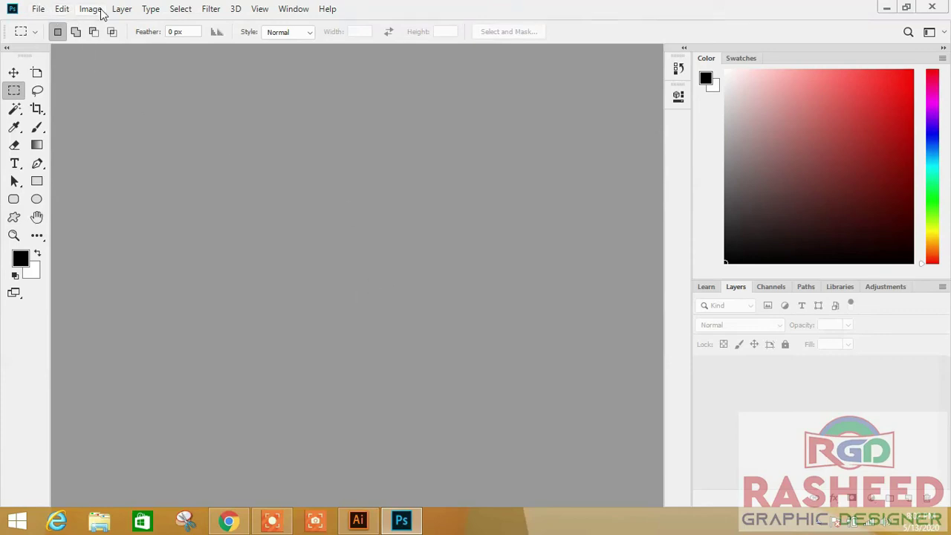
left_click(37, 9)
left_click(53, 25)
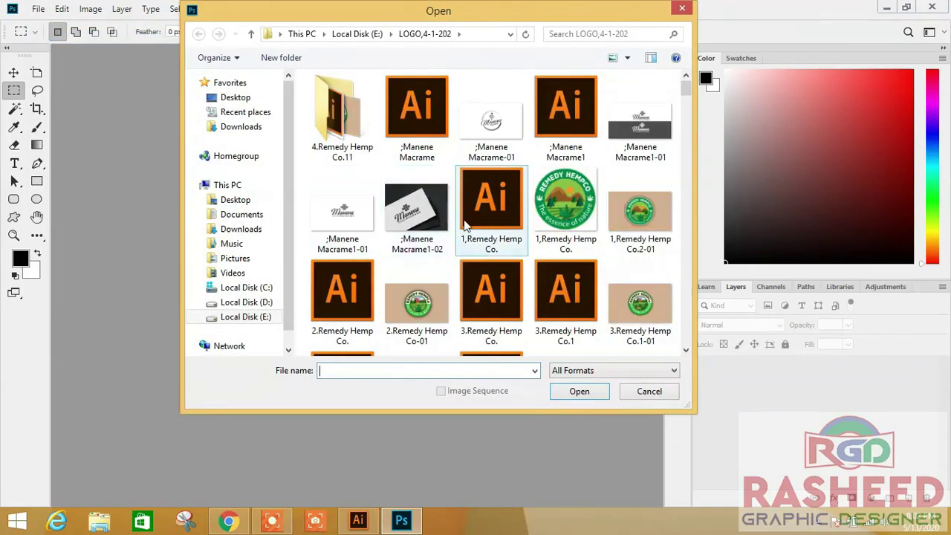
left_click(245, 317)
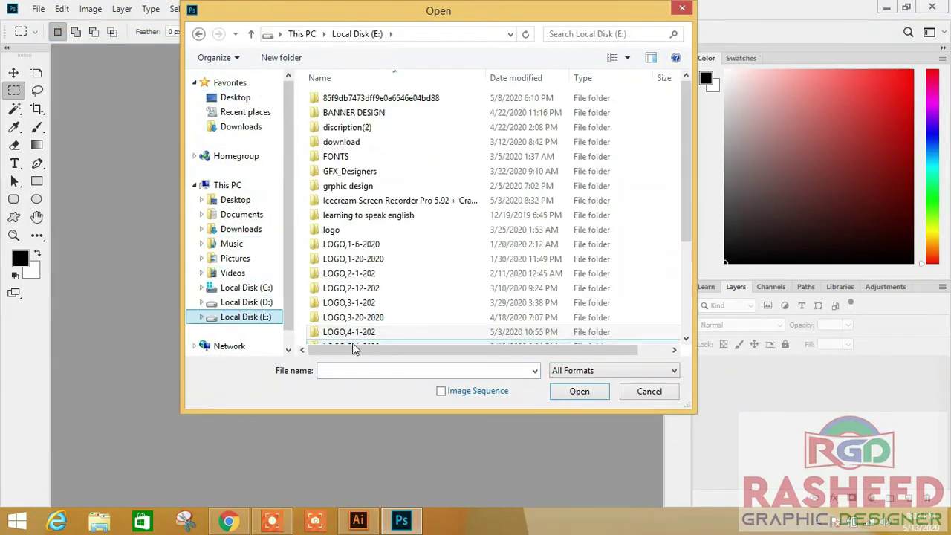
left_click_drag(681, 195, 685, 291)
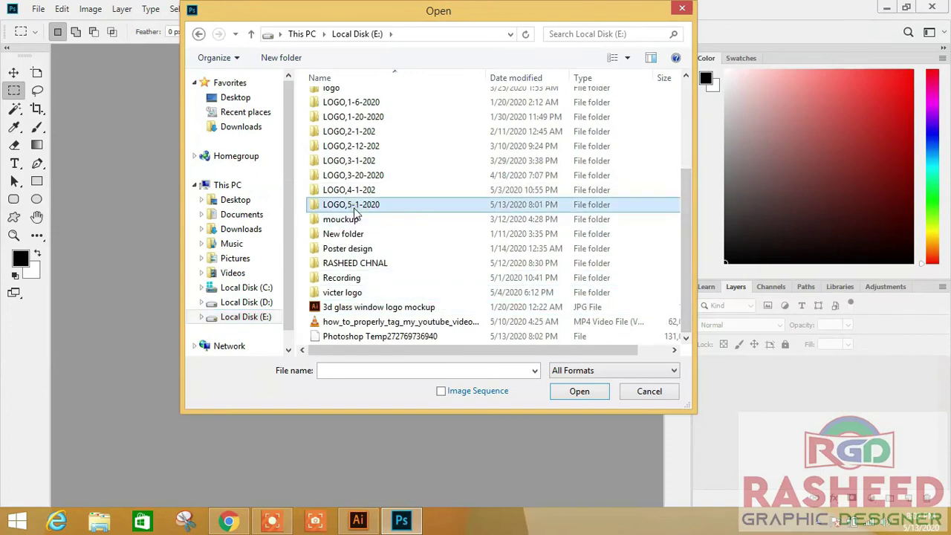
double_click(349, 204)
left_click(420, 212)
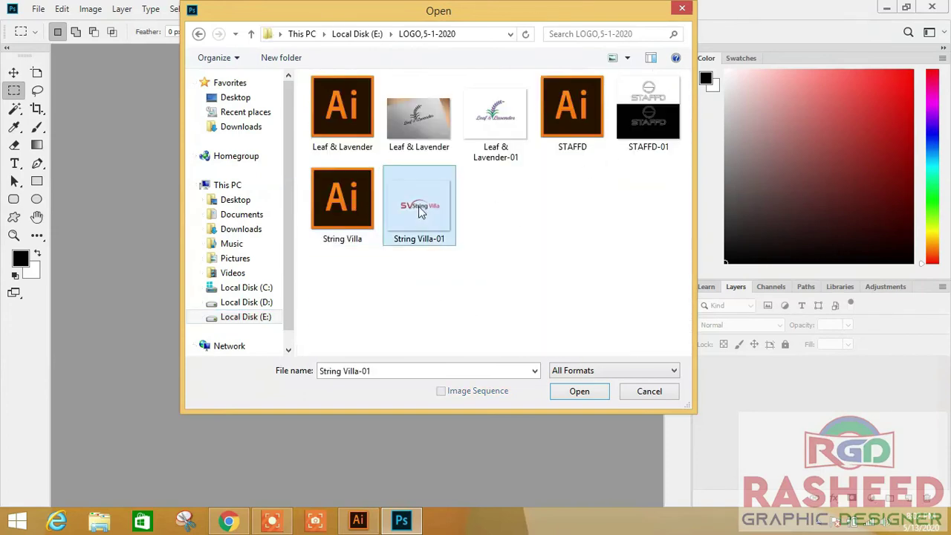
left_click(579, 392)
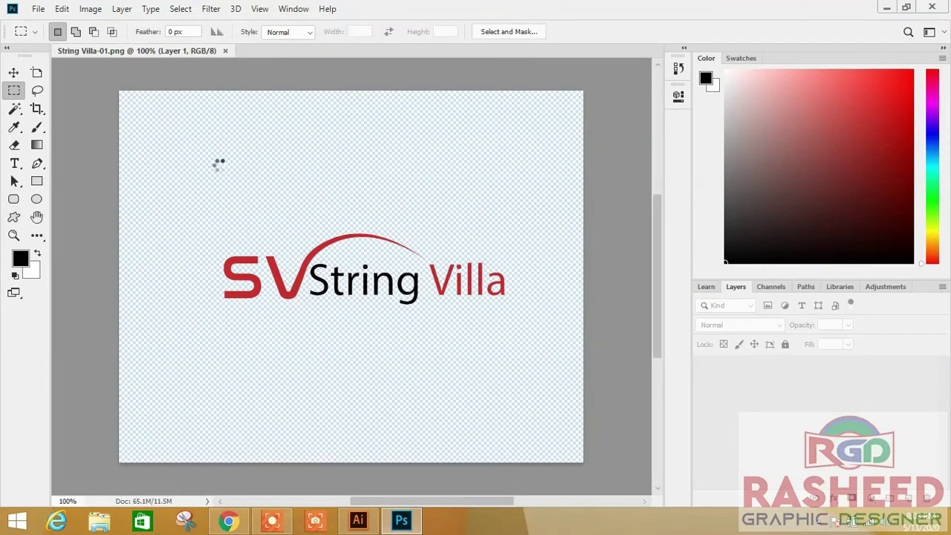
Open the Free Modern Logo Mockup 2019.psd file
left_click(61, 8)
left_click(52, 36)
left_click(375, 115)
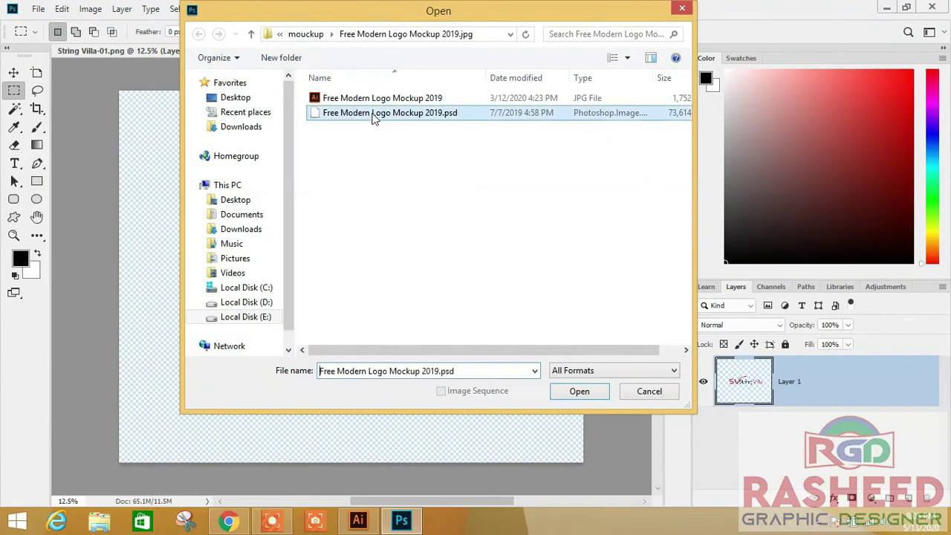
left_click(583, 395)
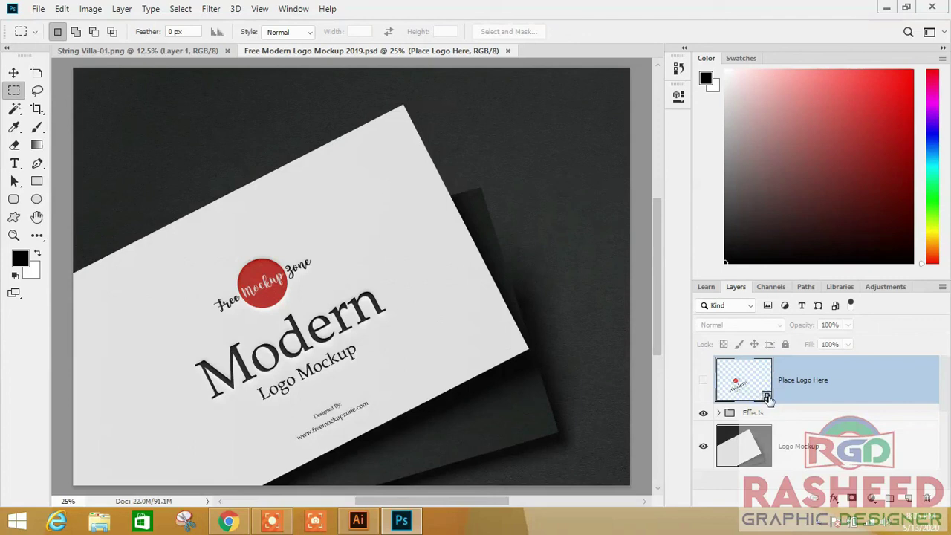
Open the Place Logo Here smart object without resolving fonts, then return to String Villa-01
double_click(757, 379)
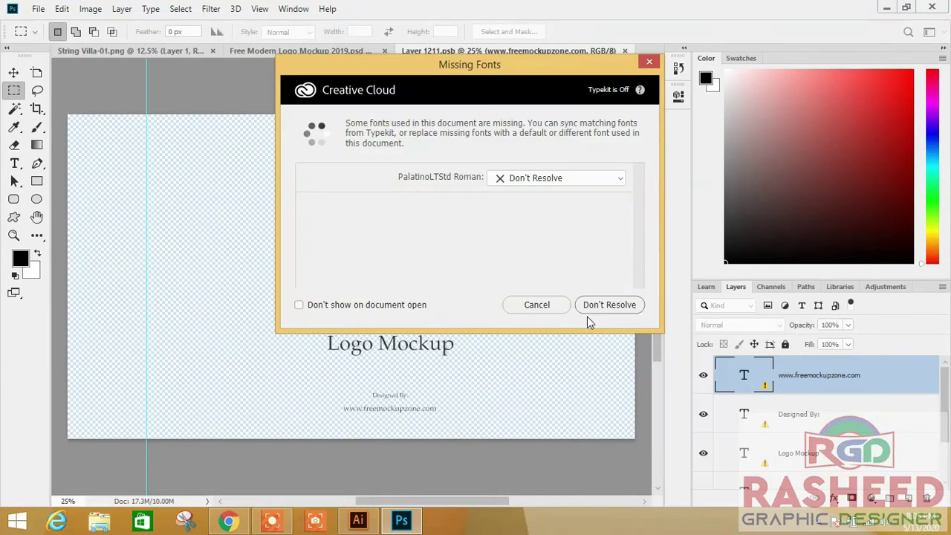
left_click(527, 307)
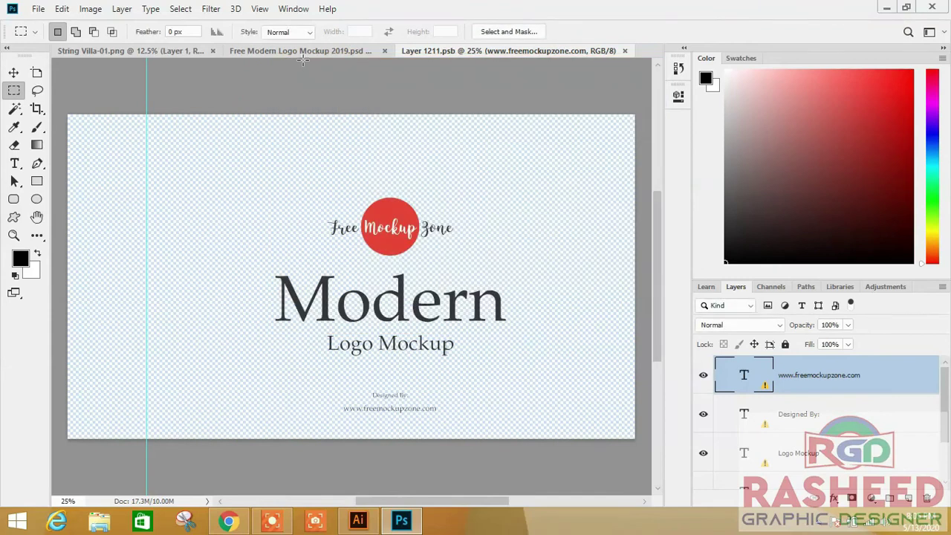
left_click(156, 50)
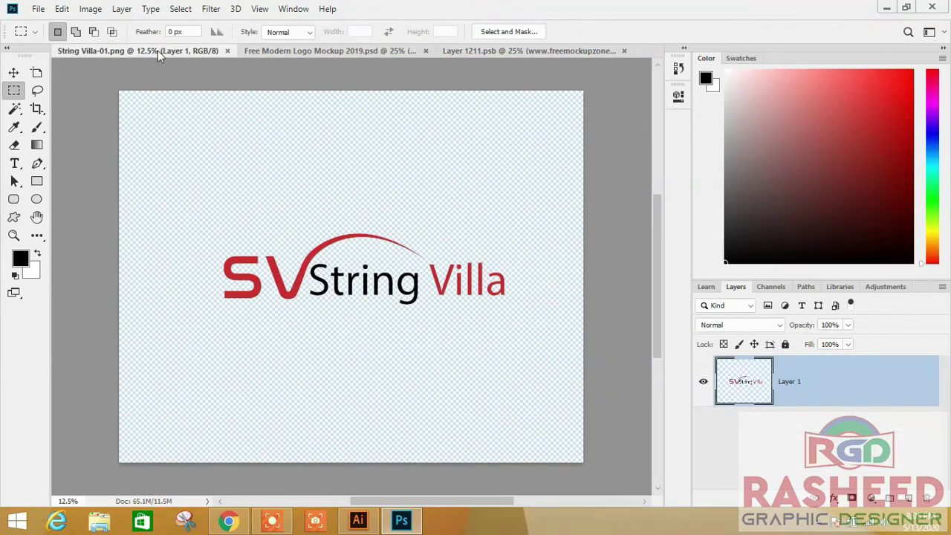
Move the logo into Layer 1211.psb and scale it down to about 57%
left_click(14, 74)
mouse_move(300, 276)
left_mouse_down()
mouse_move(488, 59)
mouse_move(296, 272)
mouse_move(377, 302)
left_mouse_up()
key("ctrl+t")
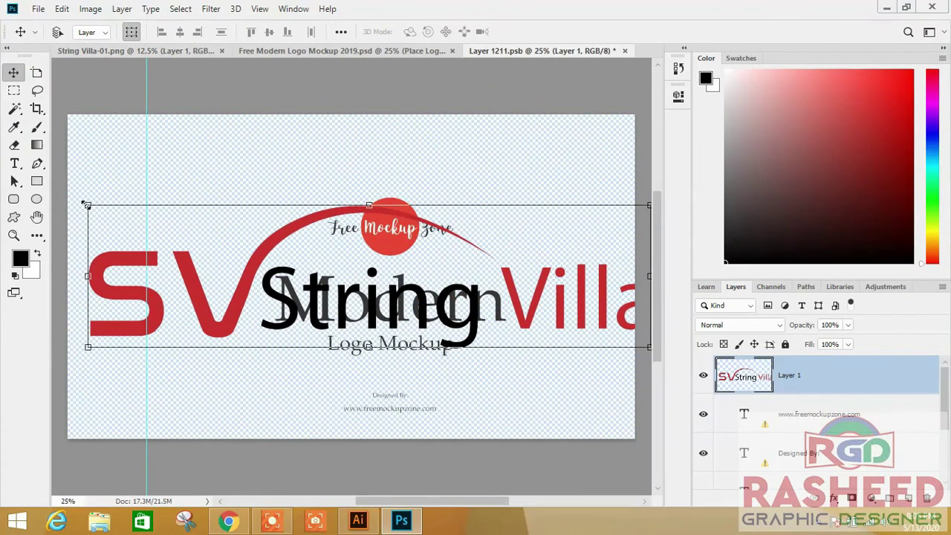
left_click_drag(87, 205, 338, 289)
mouse_move(583, 335)
left_mouse_down()
mouse_move(484, 312)
mouse_move(492, 331)
left_mouse_up()
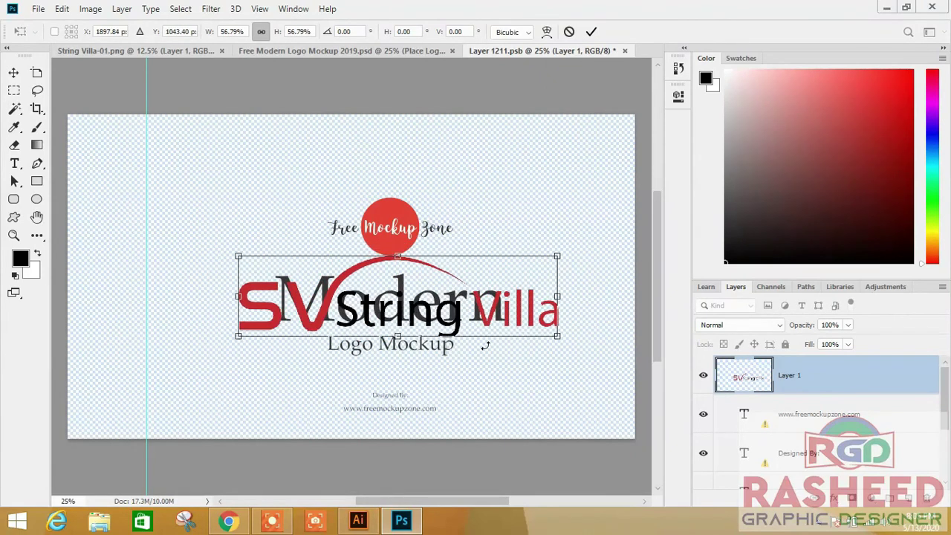
key("Return")
left_click(704, 416)
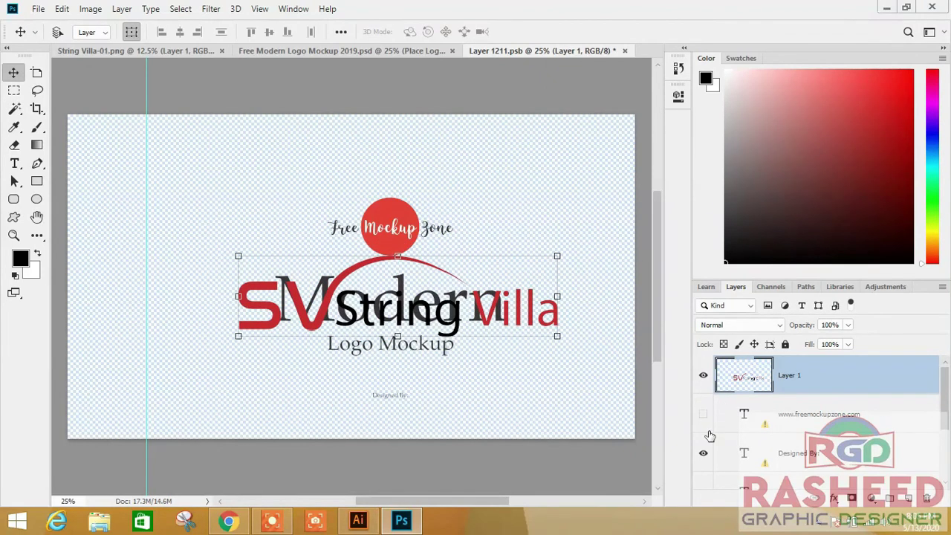
left_click(703, 453)
left_click_drag(945, 414, 944, 471)
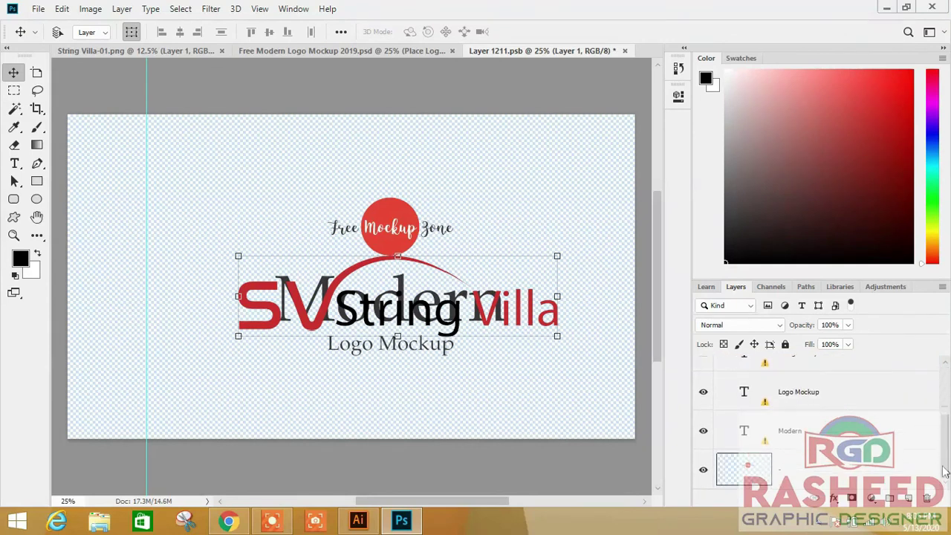
left_click(703, 469)
left_click(702, 431)
left_click(703, 392)
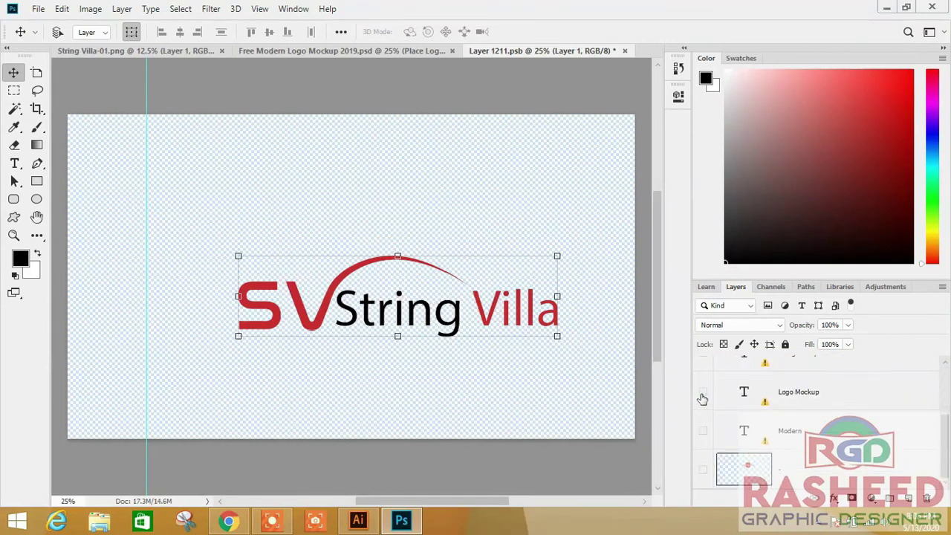
left_click_drag(944, 449, 946, 381)
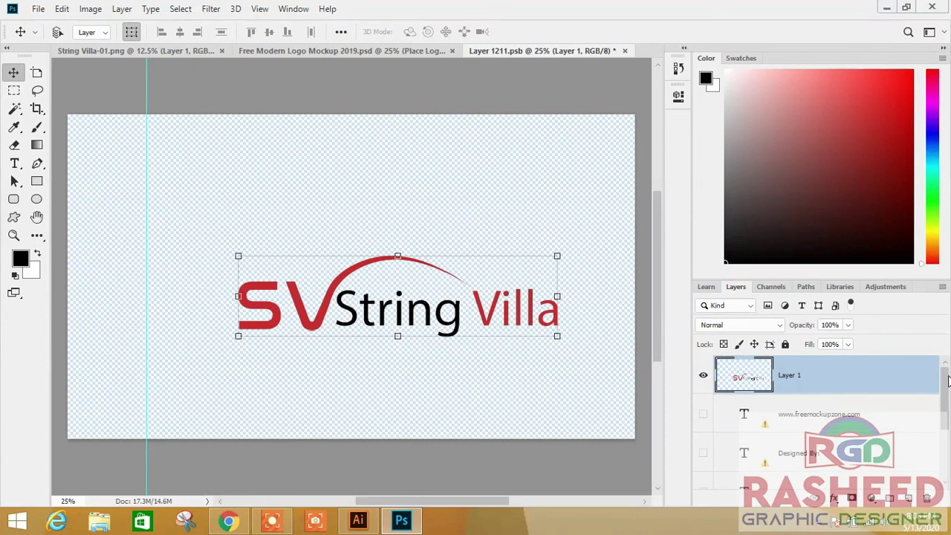
Nudge the logo up to centre it and save the smart object
left_click_drag(402, 324, 396, 291)
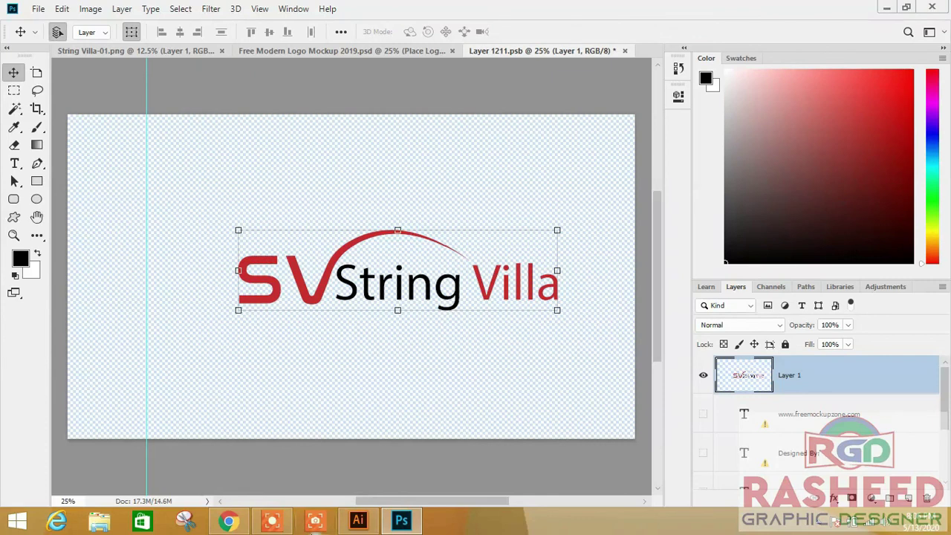
key("ctrl+s")
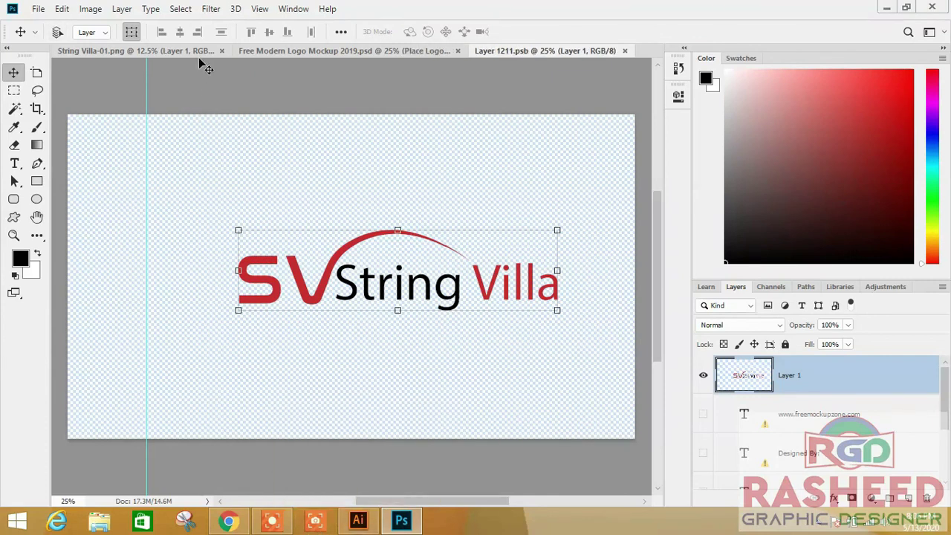
left_click(306, 52)
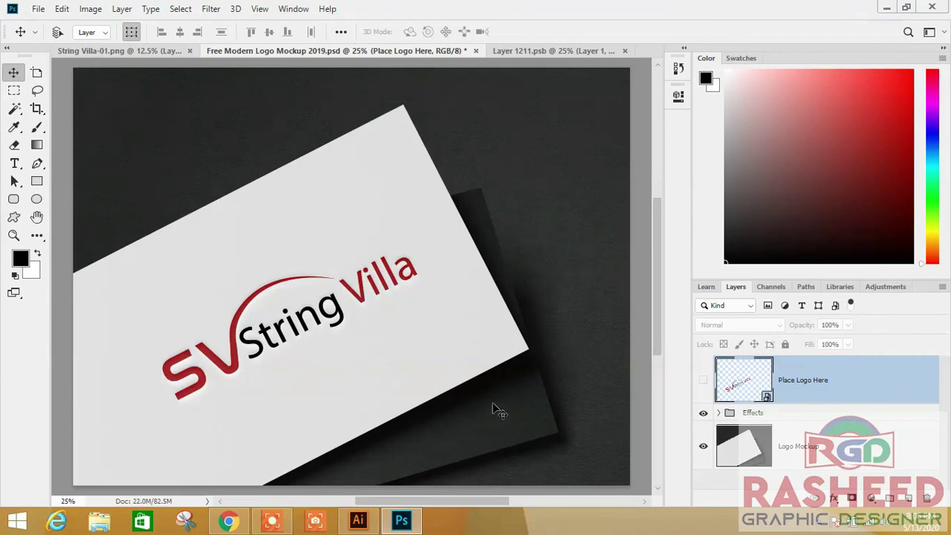
Start a Save As for the mockup in the E:\LOGO,5-1-2020 folder
left_click(38, 9)
left_click(66, 162)
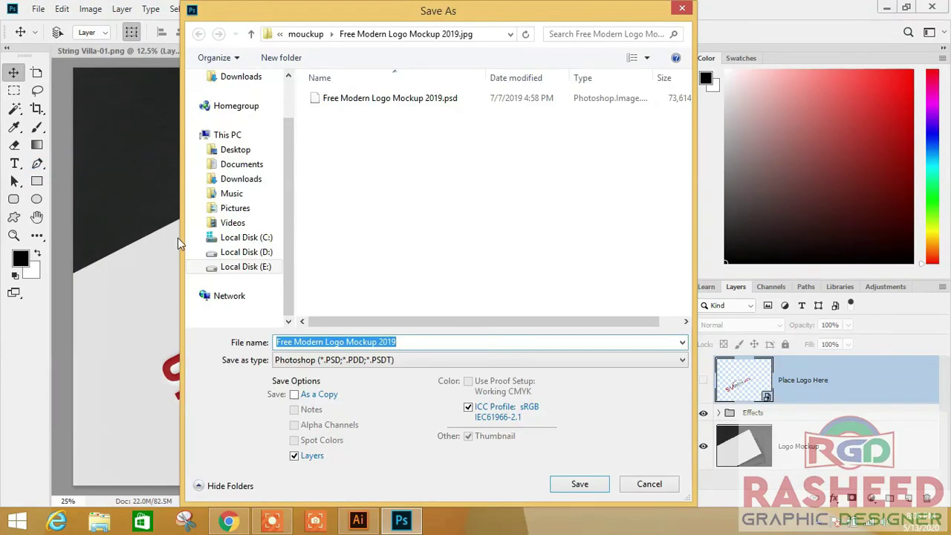
left_click(257, 266)
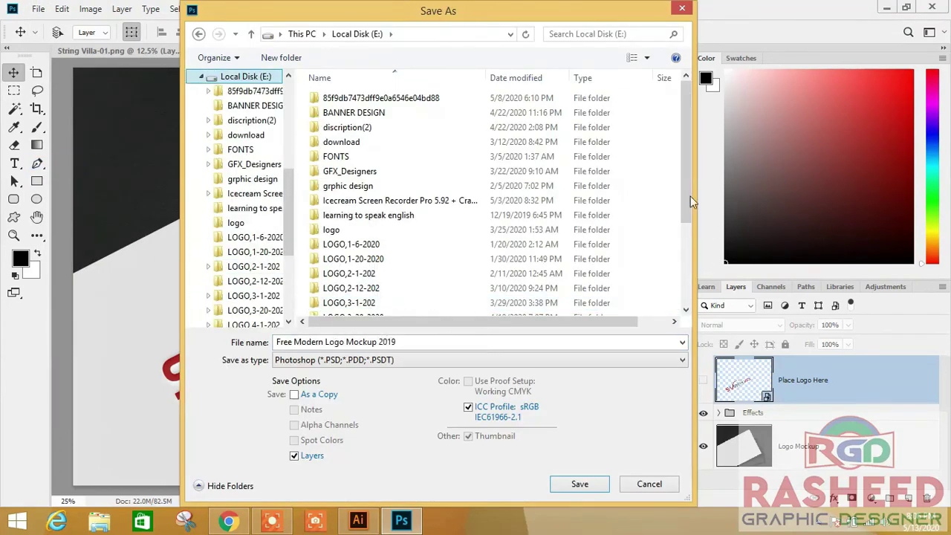
left_click_drag(690, 196, 682, 263)
double_click(340, 231)
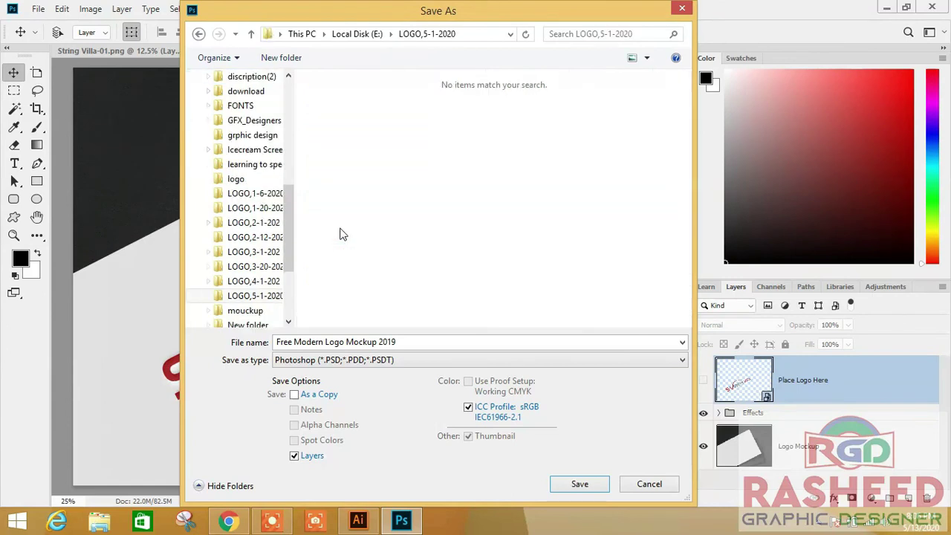
Save it as a JPEG named 'String Villa' at Maximum quality
left_click(399, 342)
left_click(683, 362)
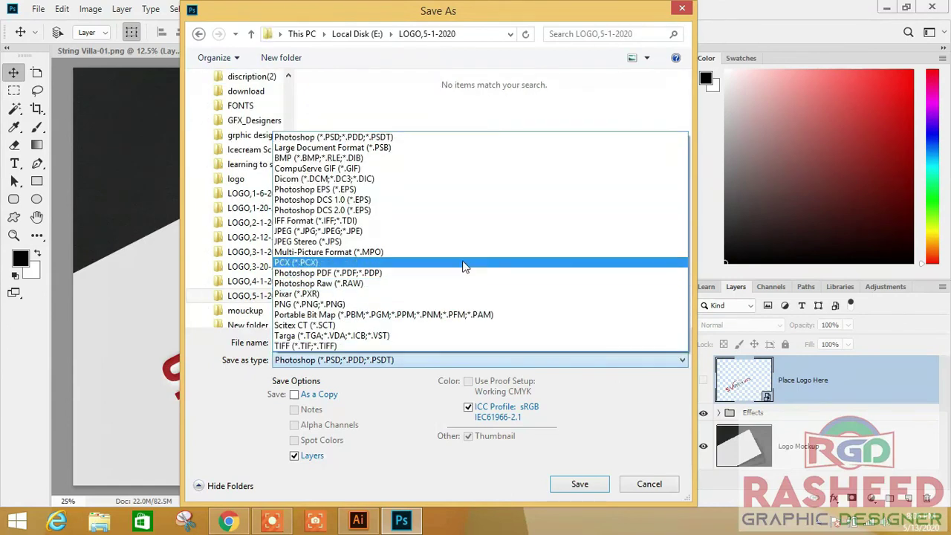
left_click(438, 233)
right_click(434, 344)
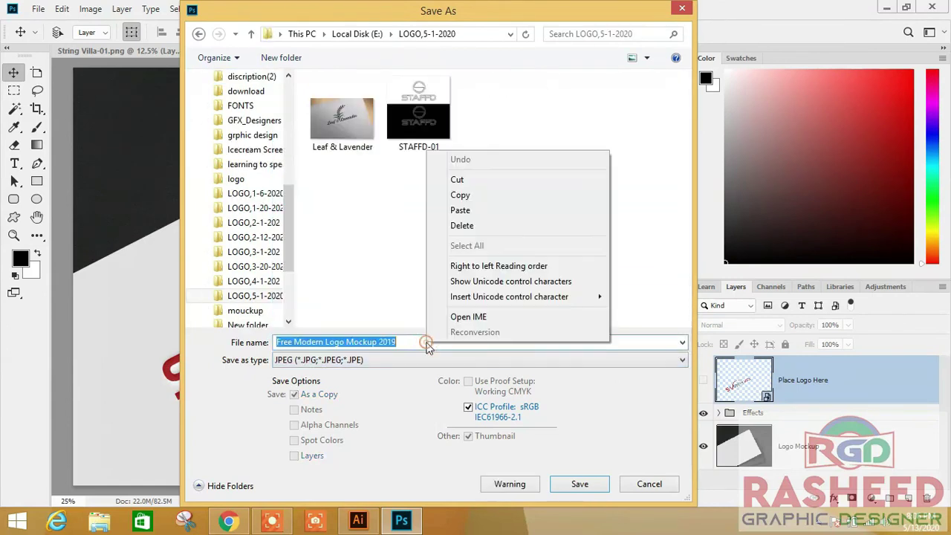
left_click(468, 211)
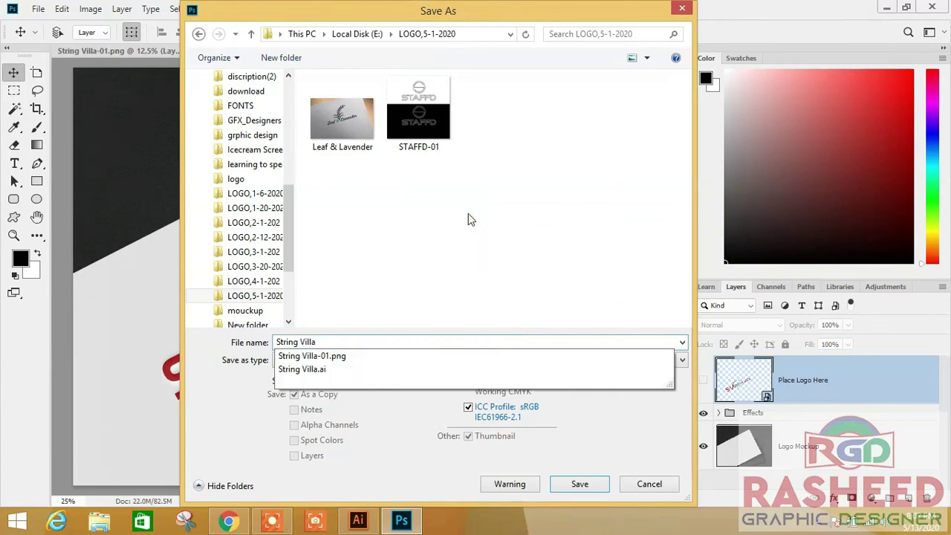
left_click(483, 303)
left_click(574, 486)
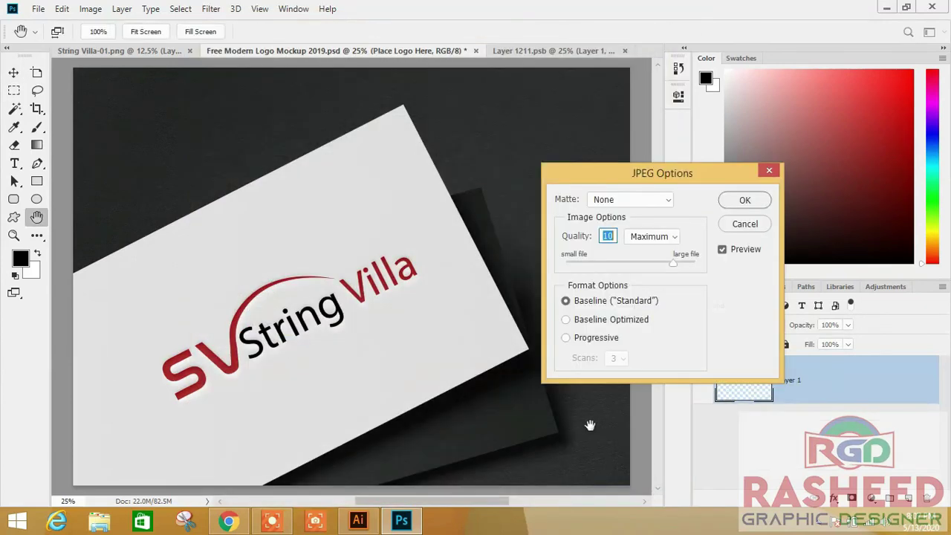
left_click(745, 201)
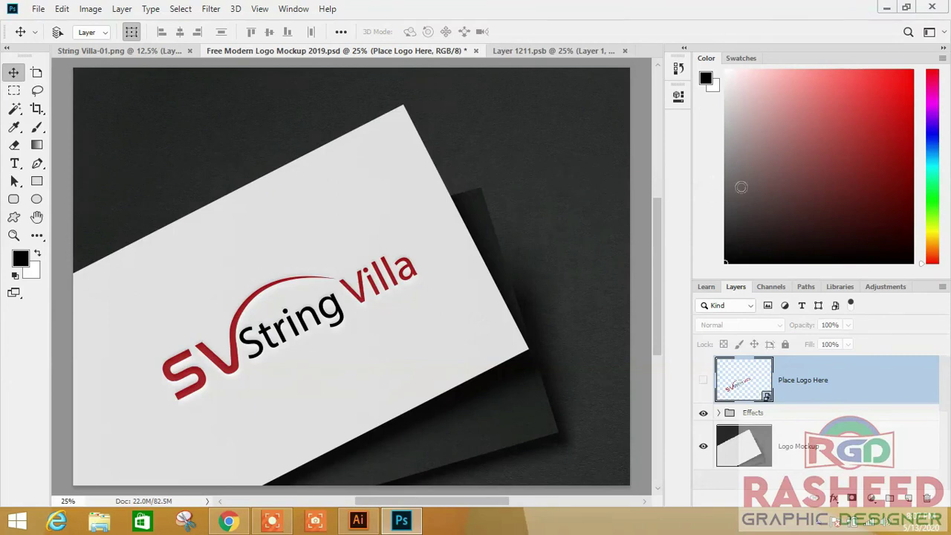